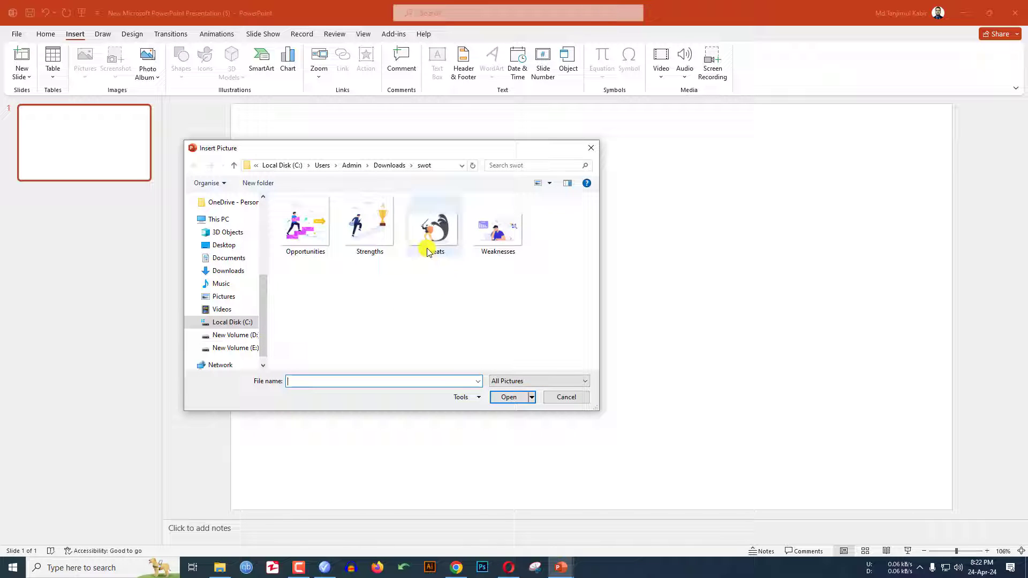
- Insert the Strengths illustration from the swot folder onto the blank first slide
{"action": "left_click", "coordinate": [373, 229]}
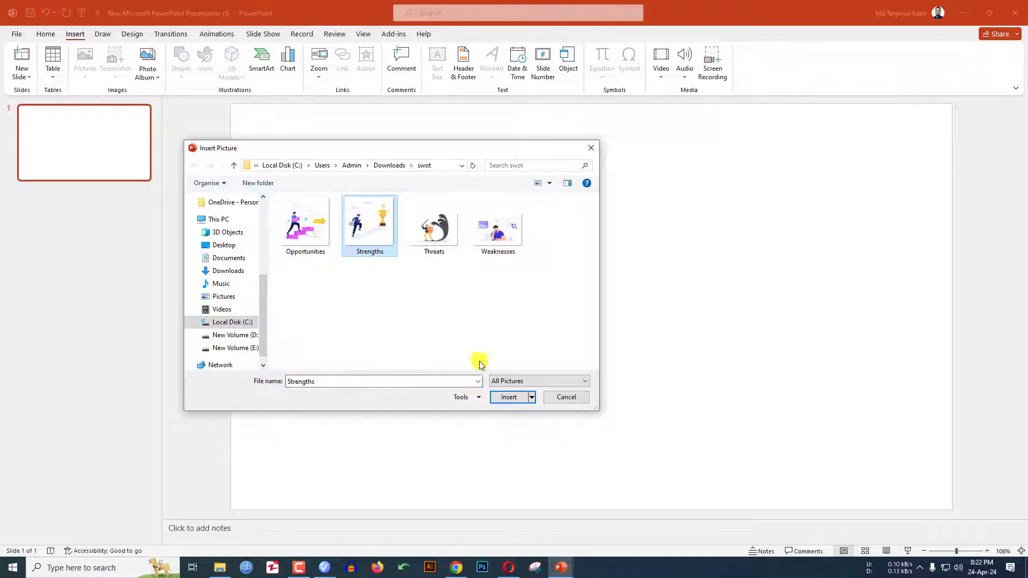
{"action": "left_click", "coordinate": [513, 401]}
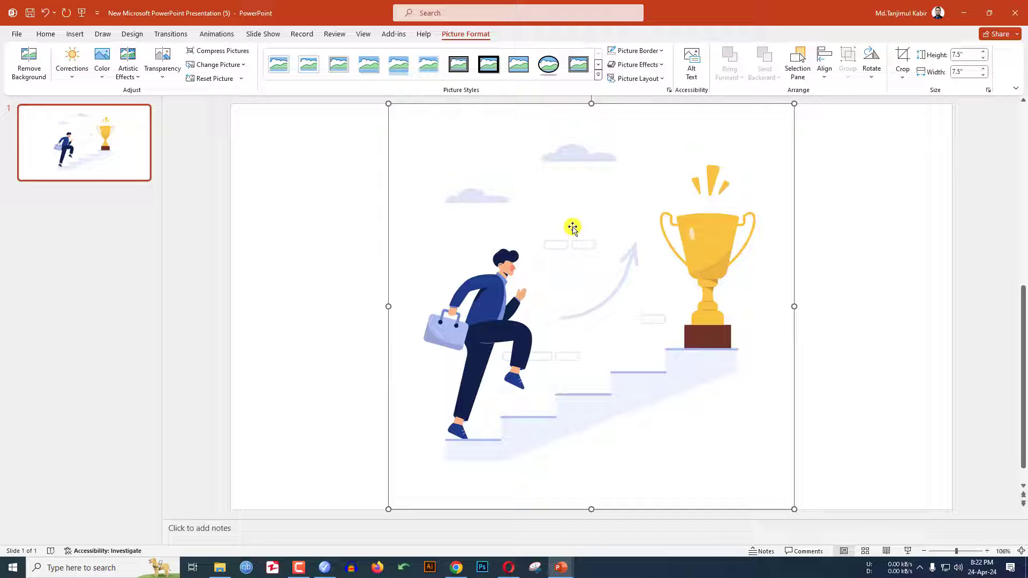
{"action": "left_click", "coordinate": [903, 72]}
- Crop the Strengths picture to a 16:9 aspect ratio
{"action": "mouse_move", "coordinate": [940, 123]}
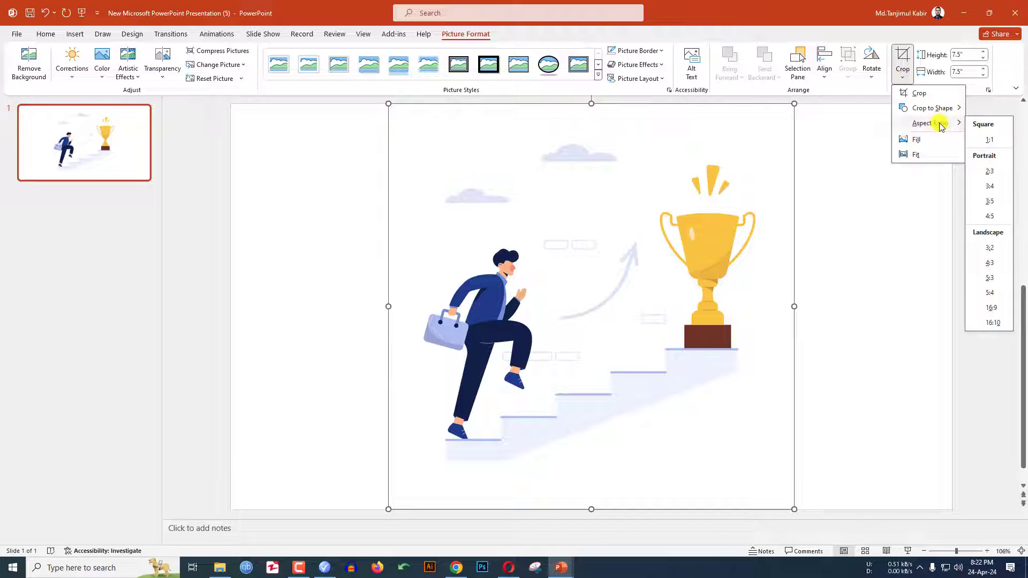
{"action": "left_click", "coordinate": [991, 308]}
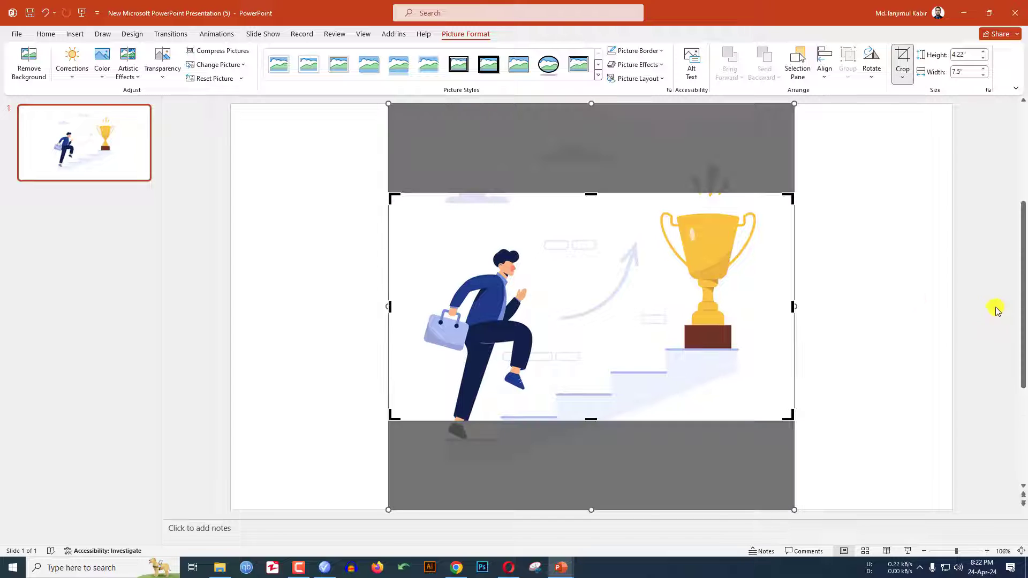
{"action": "left_click_drag", "start_coordinate": [672, 269], "coordinate": [665, 276]}
{"action": "left_click", "coordinate": [831, 268]}
- Move and enlarge the cropped picture to cover the whole slide at 7.5" × 13.33"
{"action": "left_click_drag", "start_coordinate": [567, 292], "coordinate": [425, 214]}
{"action": "left_click_drag", "start_coordinate": [637, 332], "coordinate": [930, 507]}
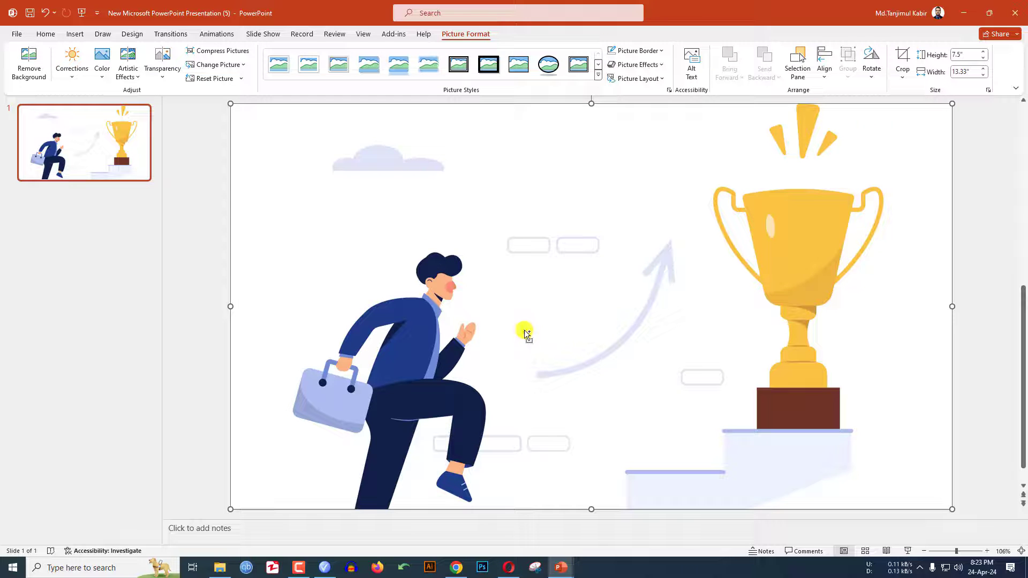
{"action": "scroll", "coordinate": [524, 330], "scroll_direction": "down", "scroll_amount": 4}
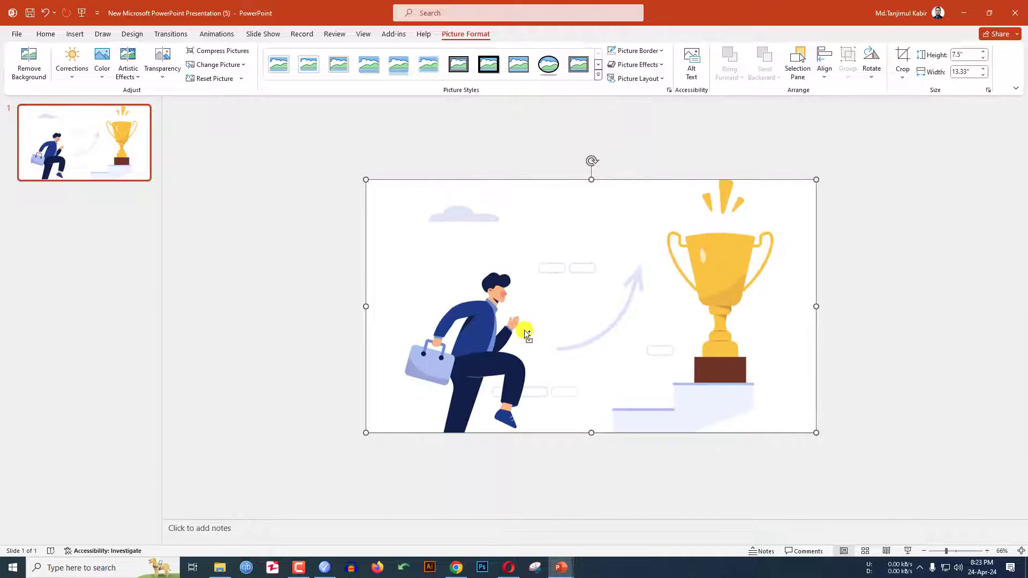
{"action": "key", "text": "Escape"}
{"action": "left_click", "coordinate": [76, 34]}
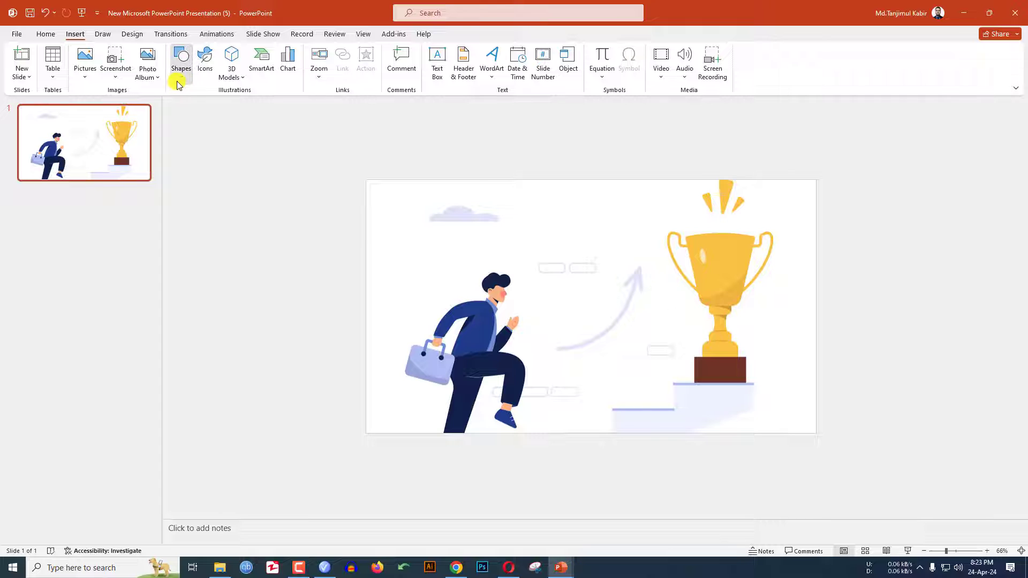
- Draw a large pentagon arrow across the slide with no outline and a light green fill
{"action": "left_click", "coordinate": [179, 75]}
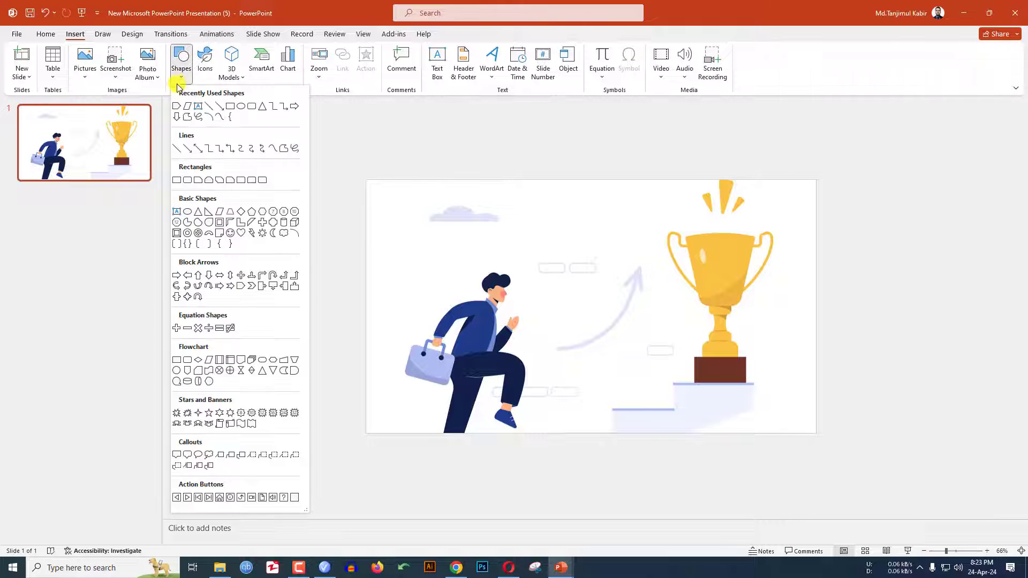
{"action": "left_click", "coordinate": [240, 287]}
{"action": "left_click_drag", "start_coordinate": [391, 210], "coordinate": [782, 400]}
{"action": "left_click", "coordinate": [407, 65]}
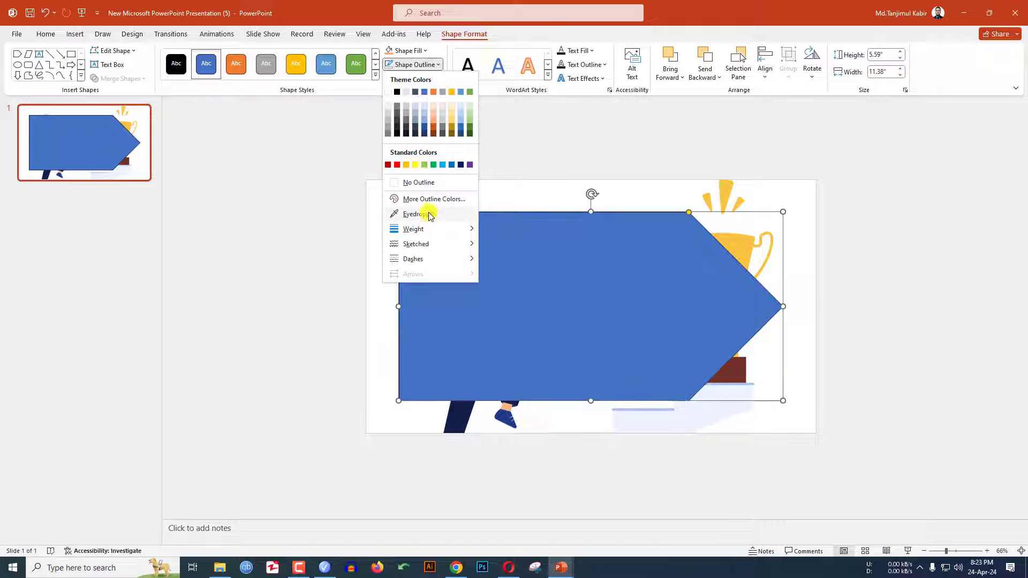
{"action": "left_click", "coordinate": [399, 180]}
{"action": "left_click", "coordinate": [425, 52]}
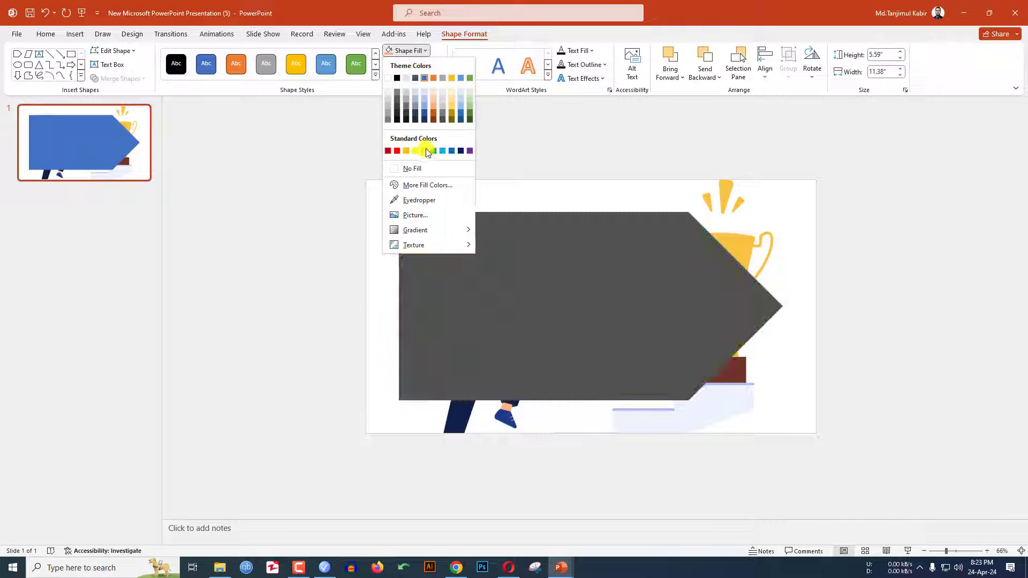
{"action": "left_click", "coordinate": [427, 152]}
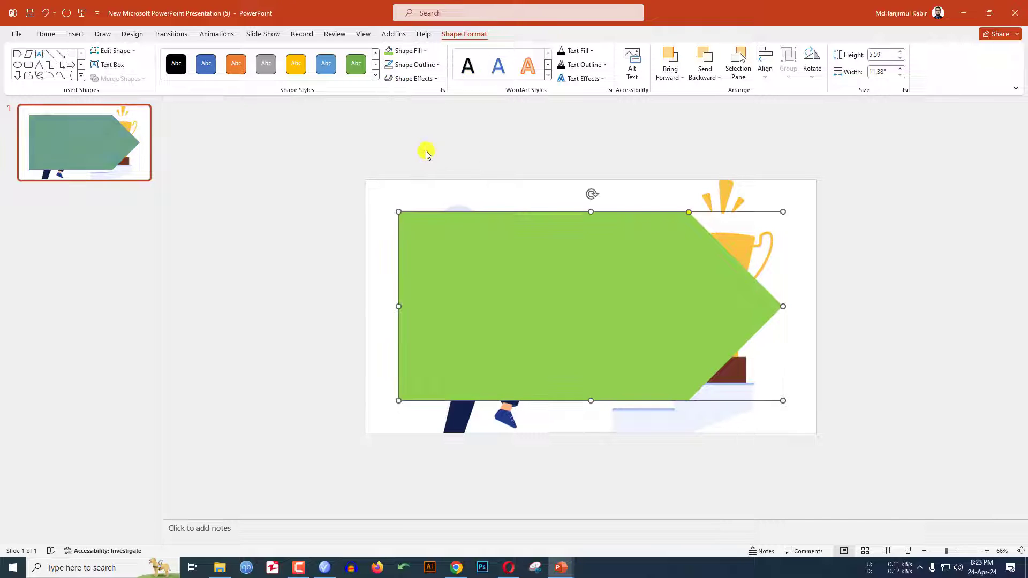
- Set the green arrow's fill transparency to 50% in Format Shape
{"action": "right_click", "coordinate": [475, 268]}
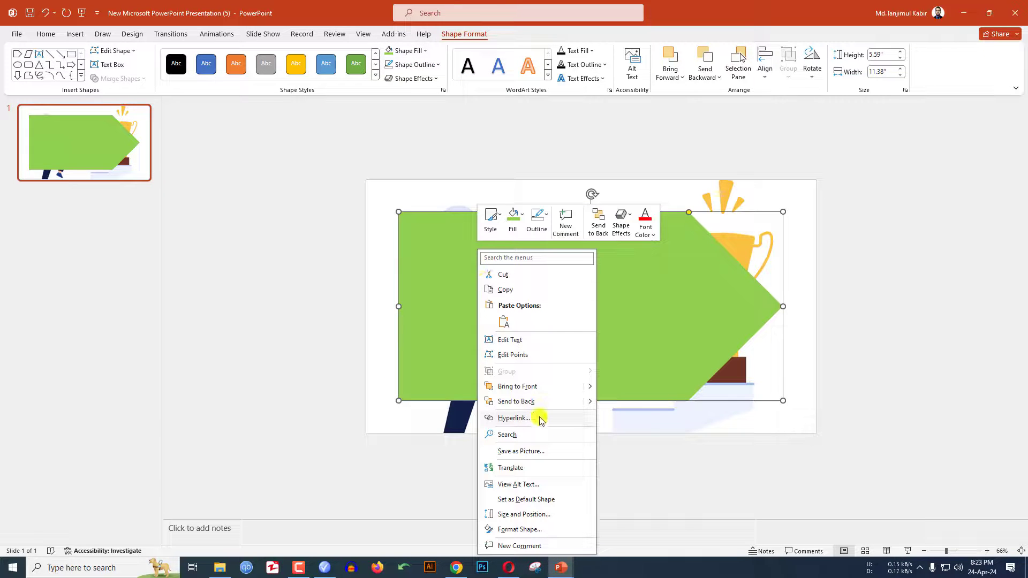
{"action": "left_click", "coordinate": [522, 530]}
{"action": "left_click", "coordinate": [898, 170]}
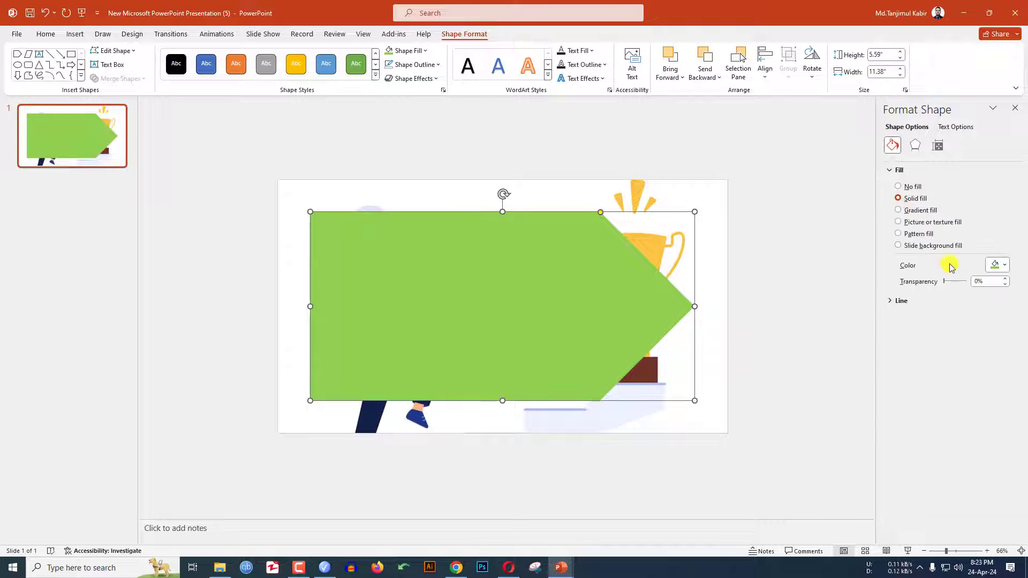
{"action": "left_click", "coordinate": [989, 284]}
{"action": "type", "text": "50"}
{"action": "key", "text": "Return"}
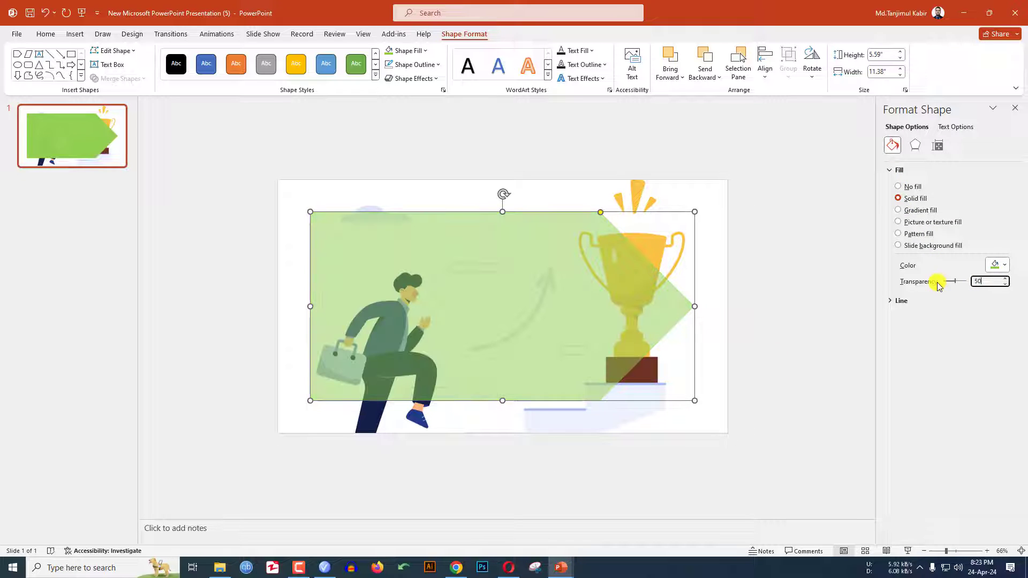
{"action": "left_click", "coordinate": [75, 34]}
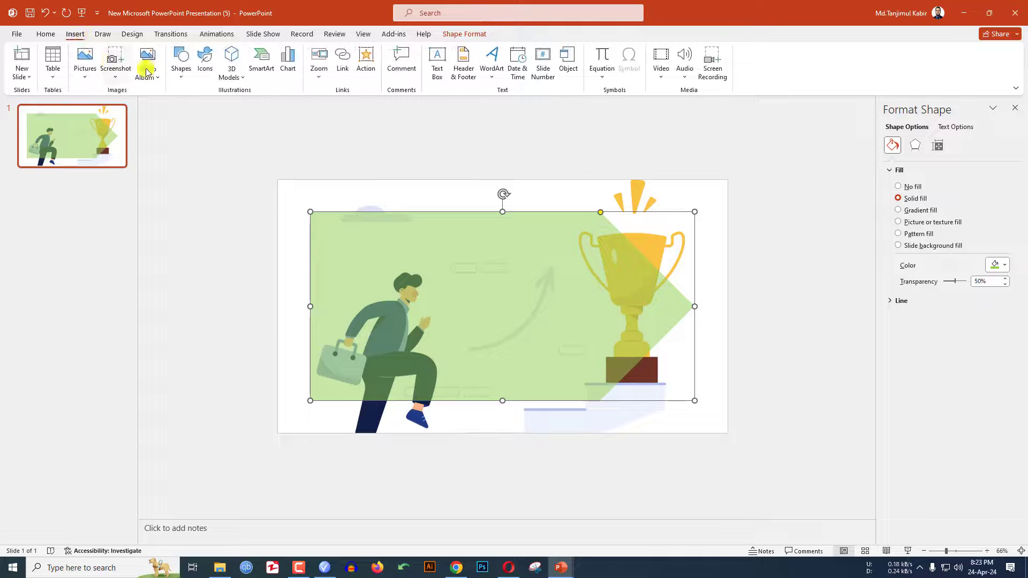
{"action": "left_click", "coordinate": [182, 73]}
- Add a text box with the letter S in LEMON MILK over the arrow's left side
{"action": "left_click", "coordinate": [199, 107]}
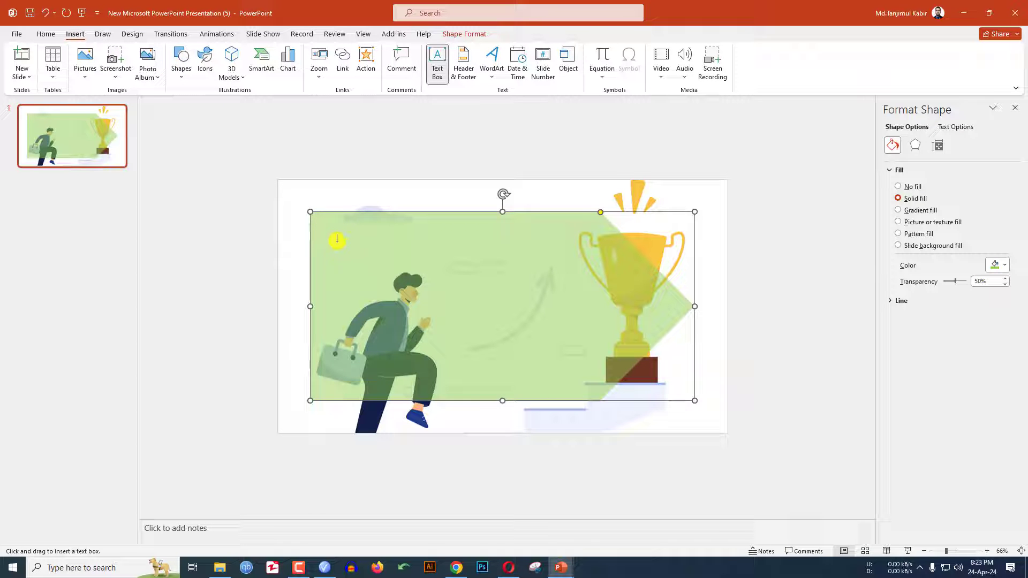
{"action": "left_click_drag", "start_coordinate": [358, 279], "coordinate": [503, 375]}
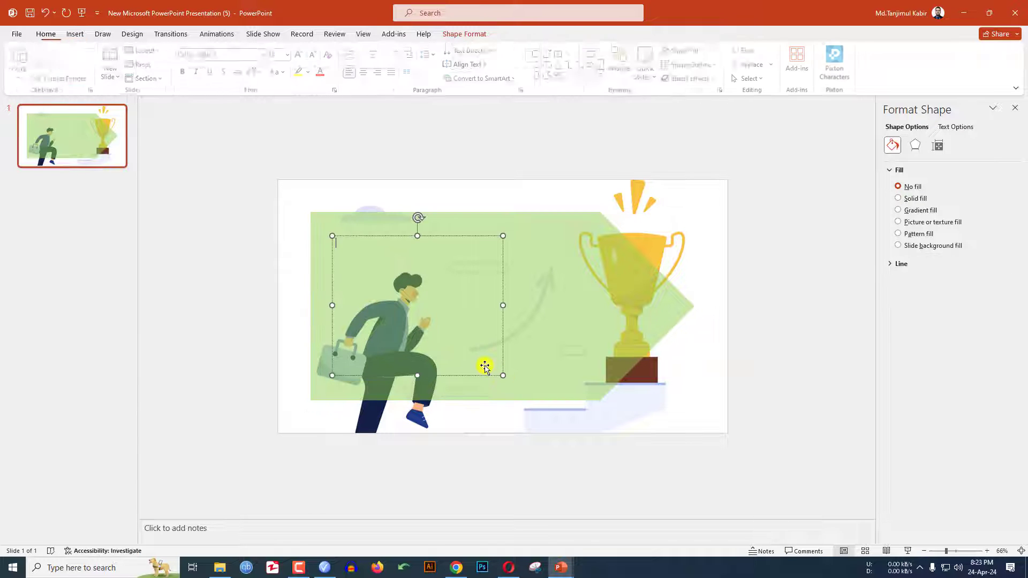
{"action": "type", "text": "S"}
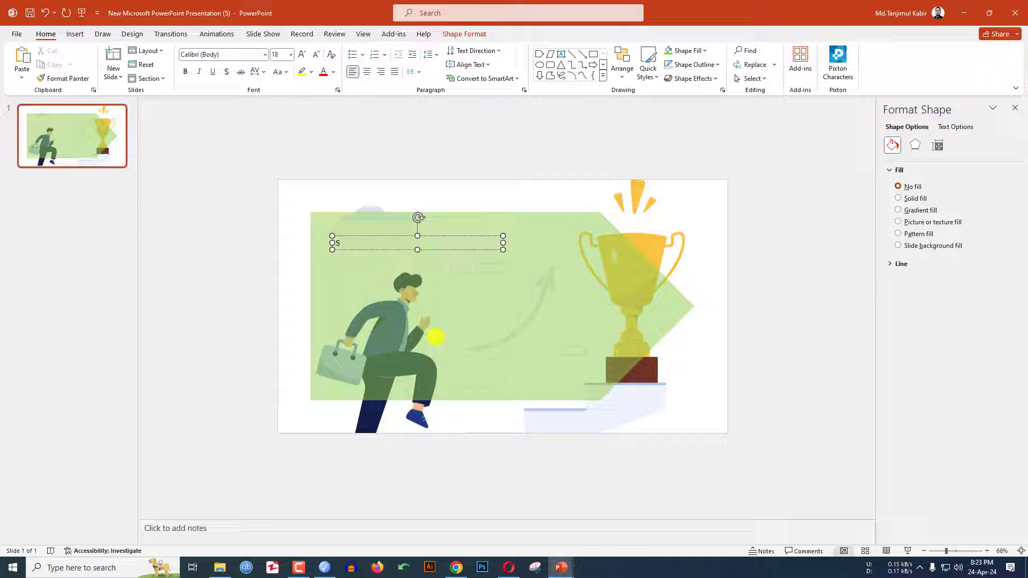
{"action": "left_click", "coordinate": [236, 57]}
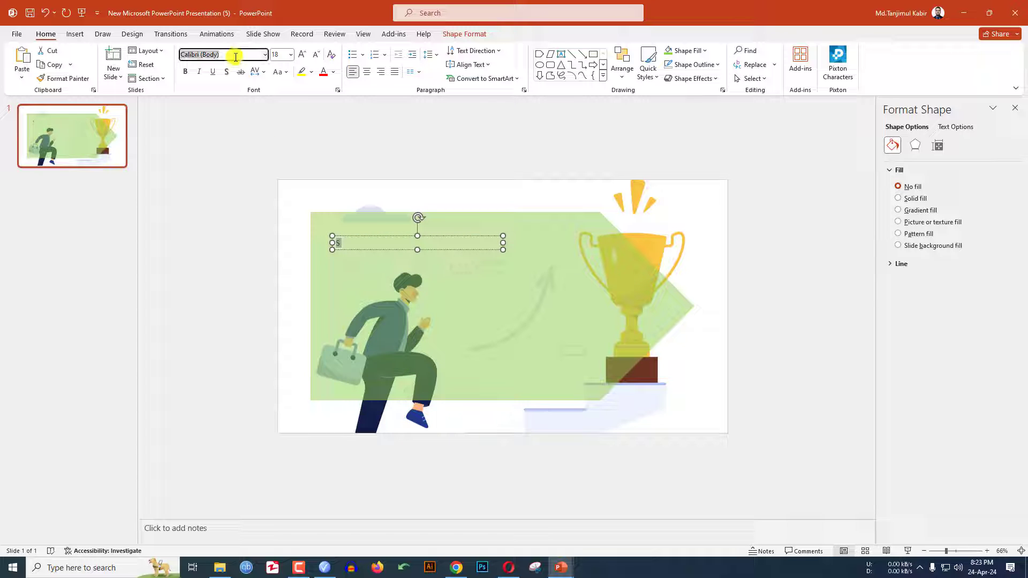
{"action": "key", "text": "Return"}
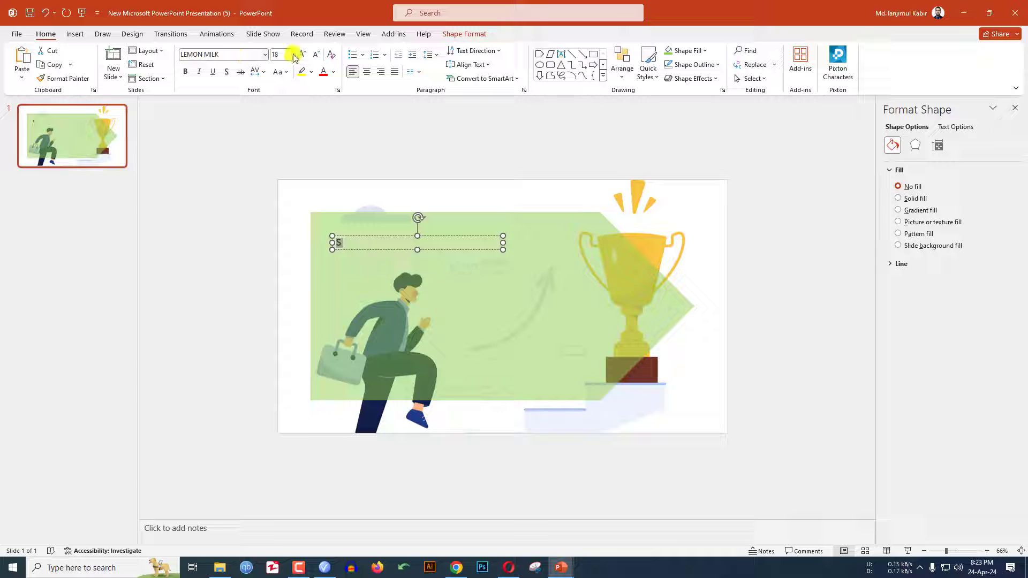
- Enlarge the S to font size 344
{"action": "left_click", "coordinate": [291, 55]}
{"action": "left_click", "coordinate": [282, 355]}
{"action": "left_click", "coordinate": [281, 54]}
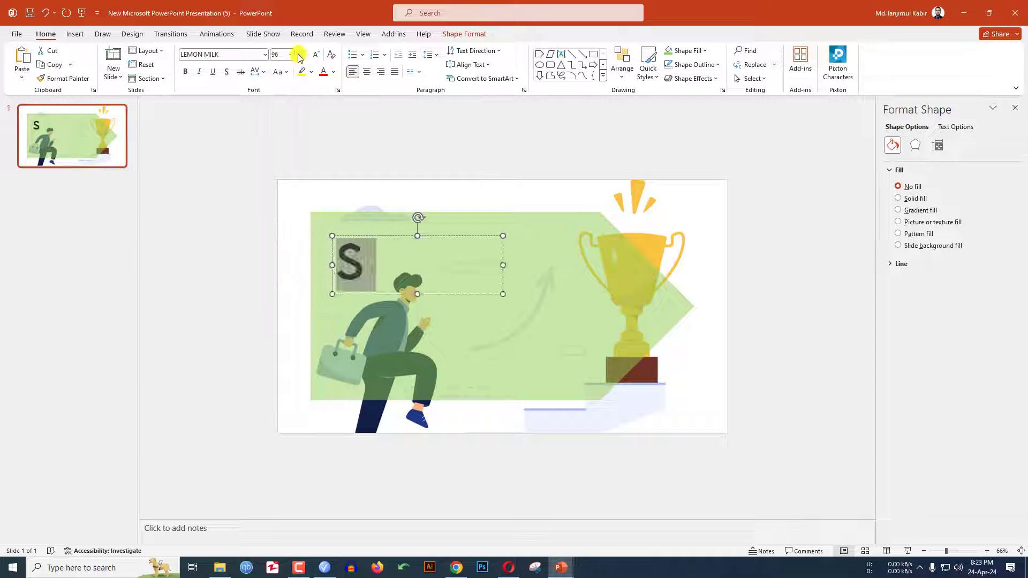
{"action": "type", "text": "287"}
{"action": "key", "text": "Return"}
{"action": "key", "text": "ctrl+shift+period"}
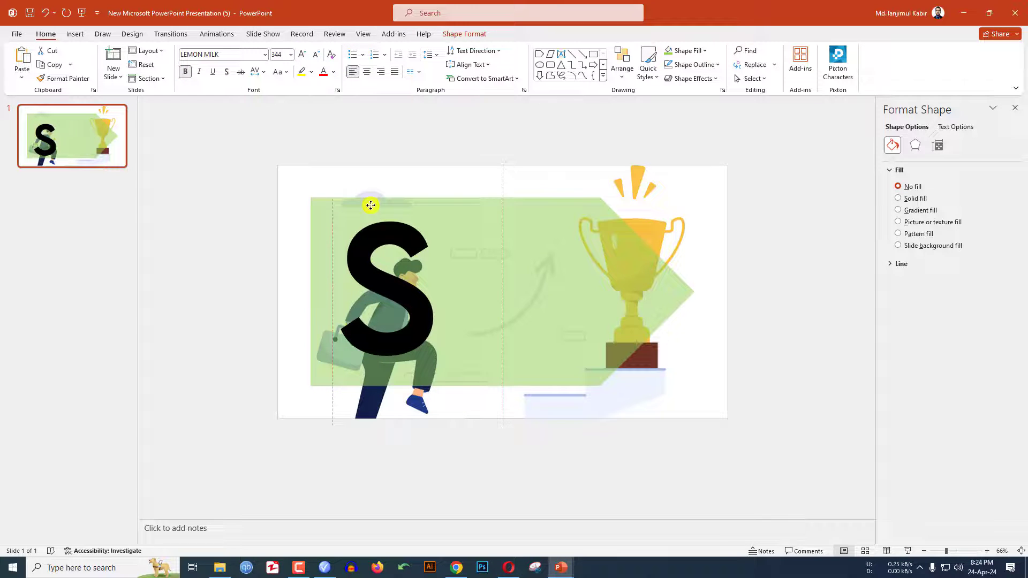
{"action": "left_click", "coordinate": [371, 205]}
{"action": "left_click", "coordinate": [75, 34]}
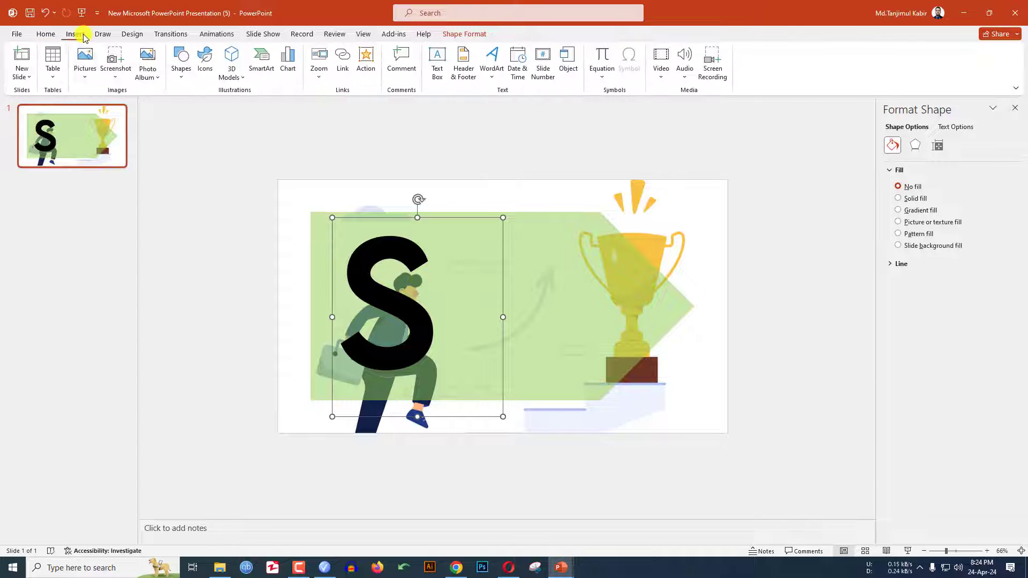
- Add a text box reading 'Strengths' at the arrow's top, left of the trophy
{"action": "left_click", "coordinate": [181, 64]}
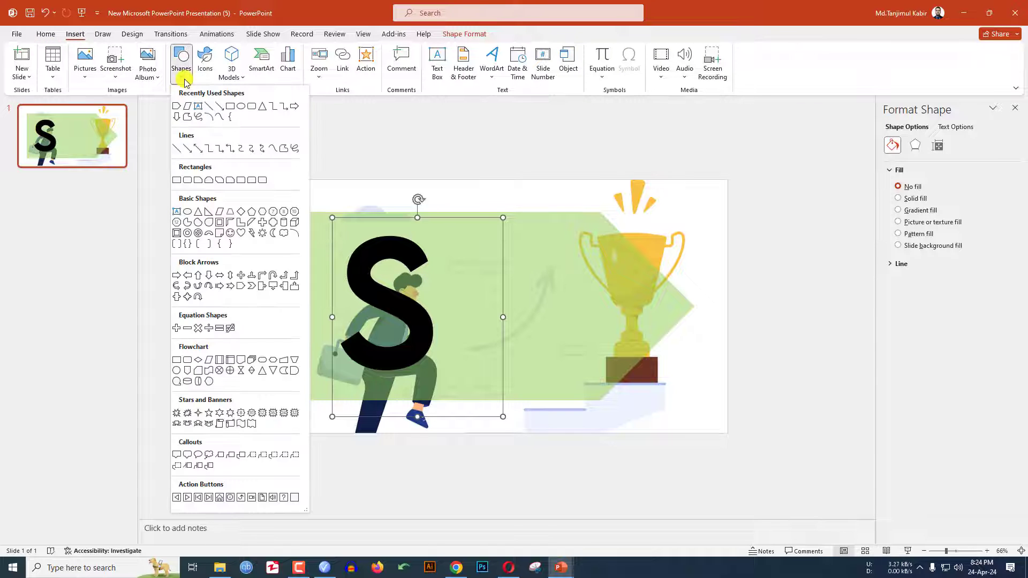
{"action": "left_click", "coordinate": [201, 109]}
{"action": "left_click_drag", "start_coordinate": [465, 221], "coordinate": [599, 266]}
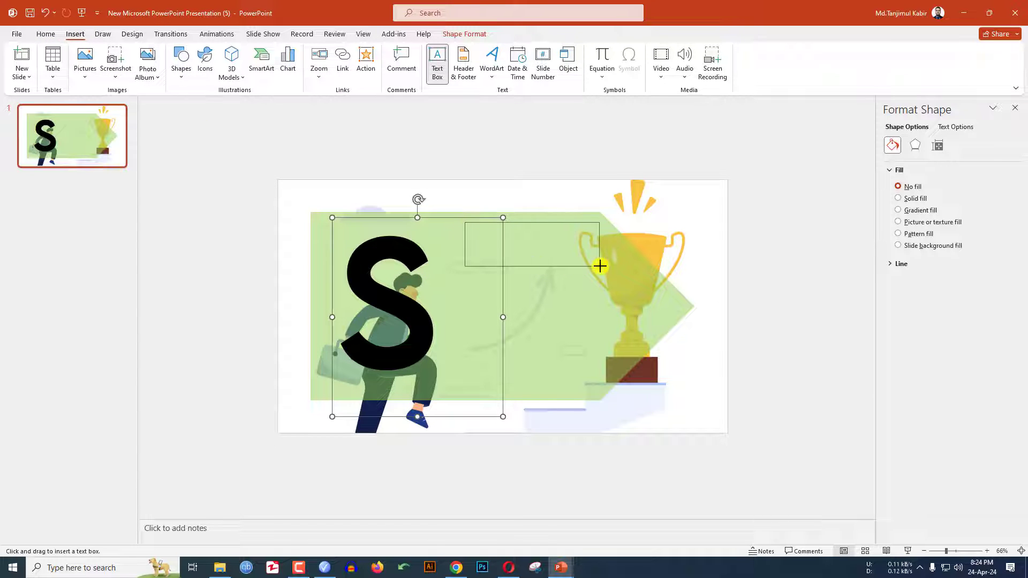
{"action": "type", "text": "Strengths"}
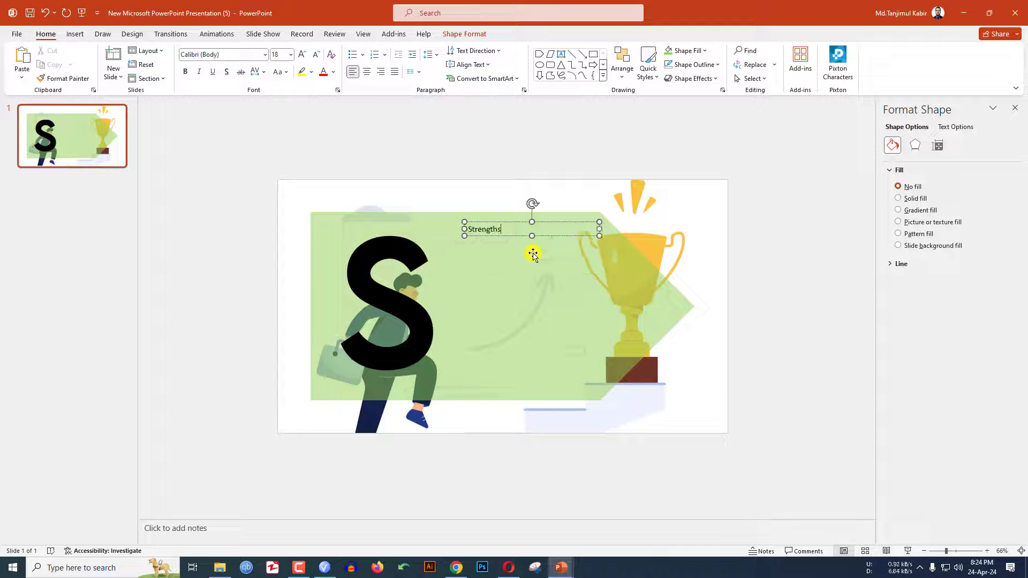
- Make the heading bold LEMON MILK at size 28 and move it slightly lower
{"action": "double_click", "coordinate": [488, 232]}
{"action": "left_click", "coordinate": [237, 56]}
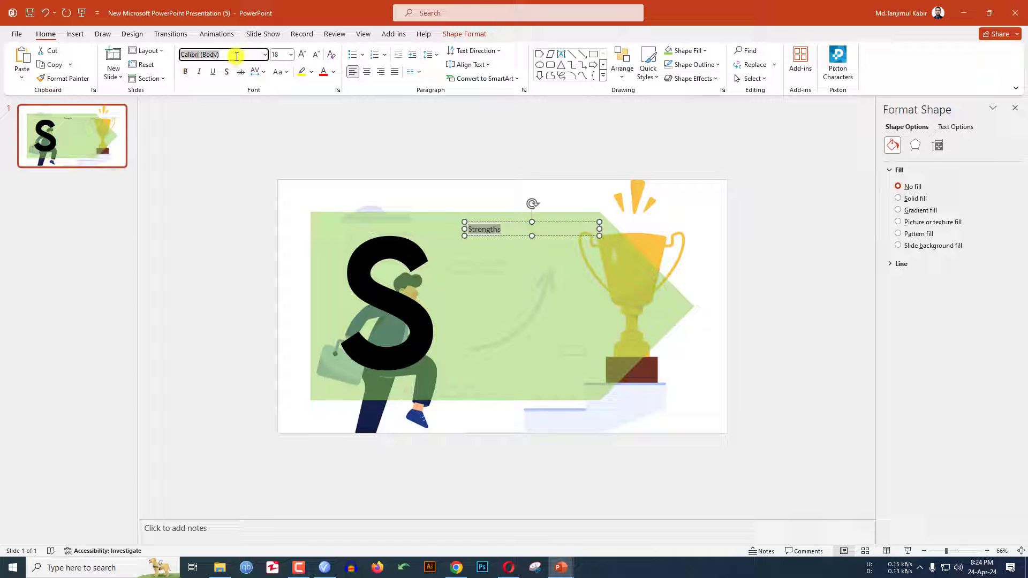
{"action": "key", "text": "Return"}
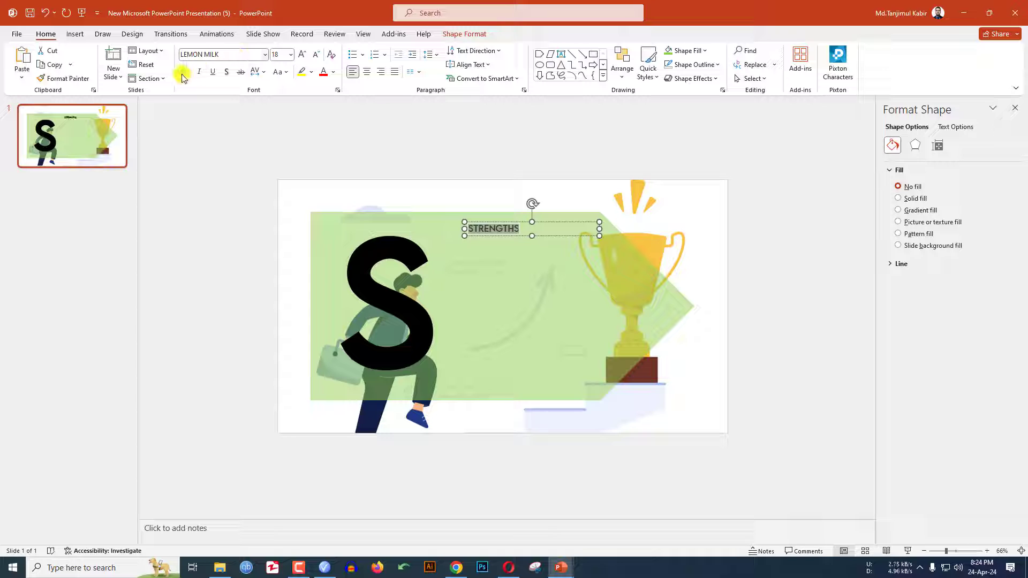
{"action": "left_click", "coordinate": [184, 73]}
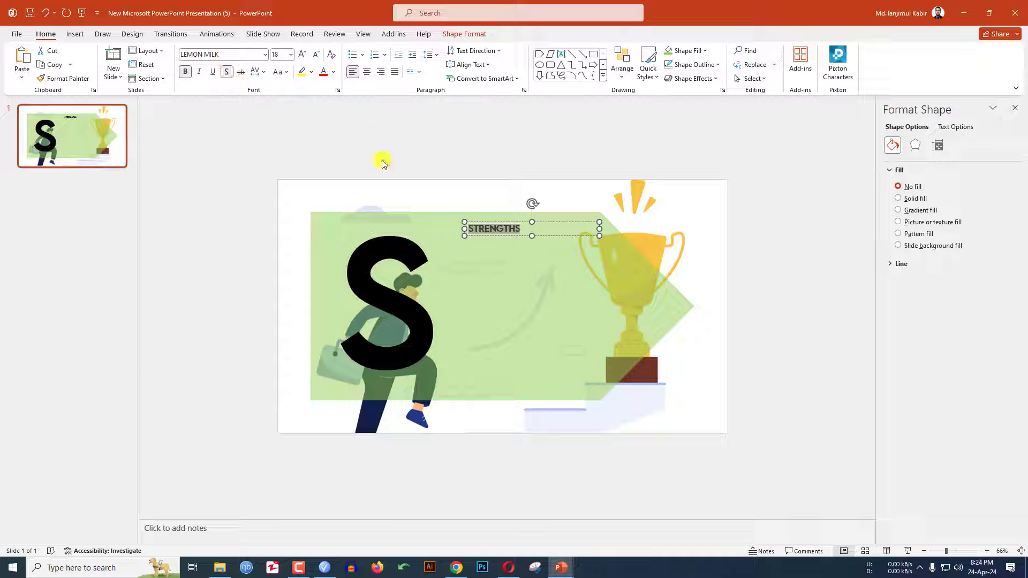
{"action": "left_click", "coordinate": [307, 56]}
{"action": "left_click", "coordinate": [307, 57]}
{"action": "left_click", "coordinate": [308, 57]}
{"action": "left_click_drag", "start_coordinate": [516, 239], "coordinate": [517, 253]}
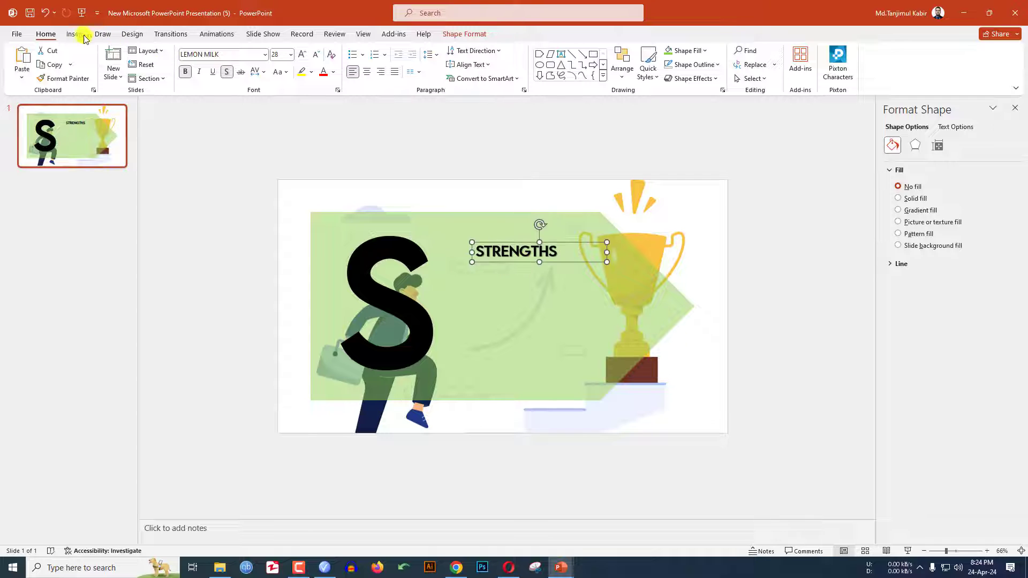
- Draw an empty text box below the heading for the body text
{"action": "left_click", "coordinate": [74, 34]}
{"action": "left_click", "coordinate": [181, 74]}
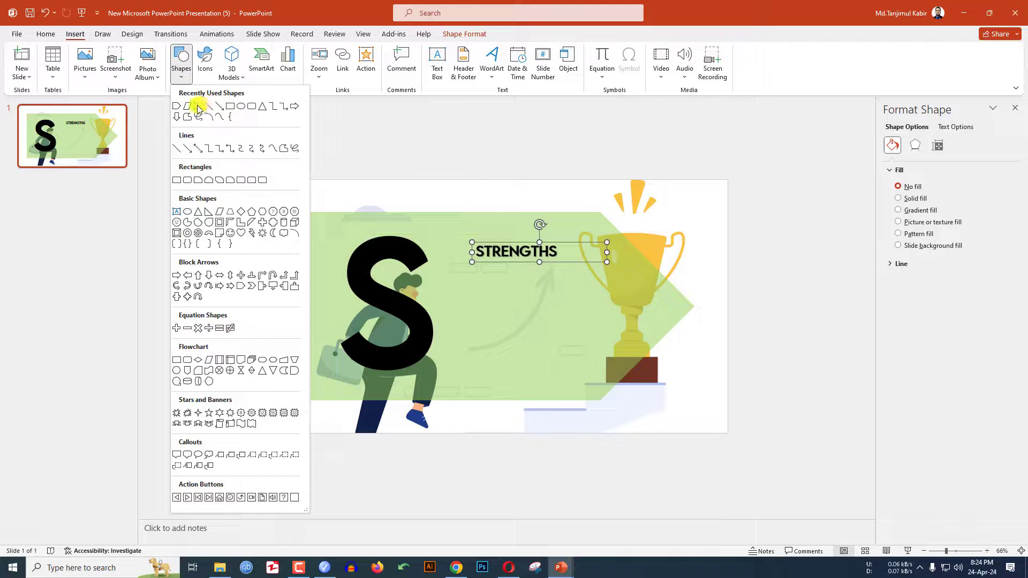
{"action": "left_click", "coordinate": [198, 107]}
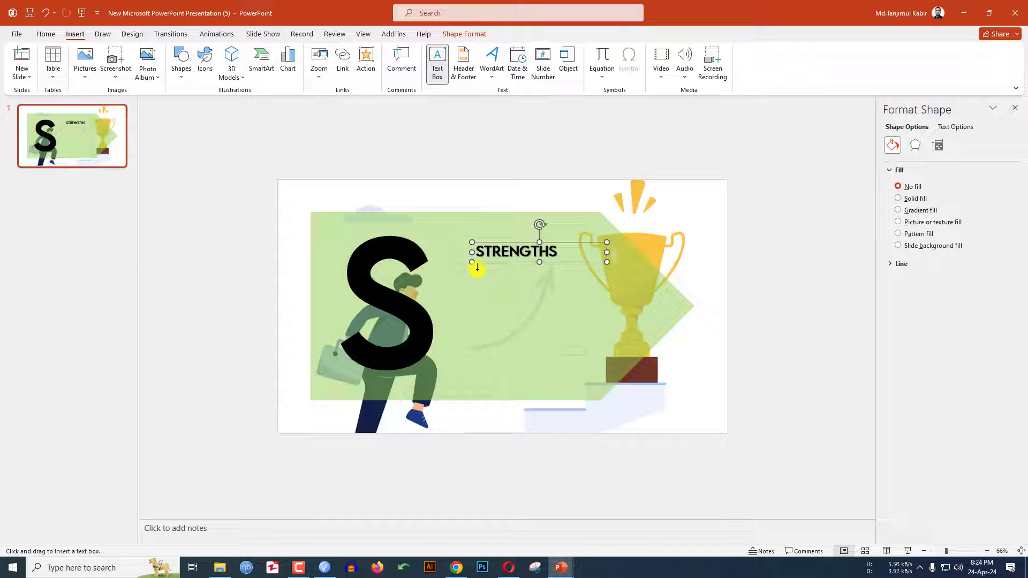
{"action": "left_click_drag", "start_coordinate": [475, 268], "coordinate": [607, 355]}
- Paste Lorem ipsum placeholder text into the box, set it in Lora, and align it under the heading
{"action": "type", "text": "Lorem ipsum dolor sit amet, consectetur adipiscing elit. Nullam nec consequat dui, eget rutrum metus. Duis tempor arcu sed est aliquet, sit amet congue mi tempor. Nam eleifend justo accumsan justo lacinia tristique"}
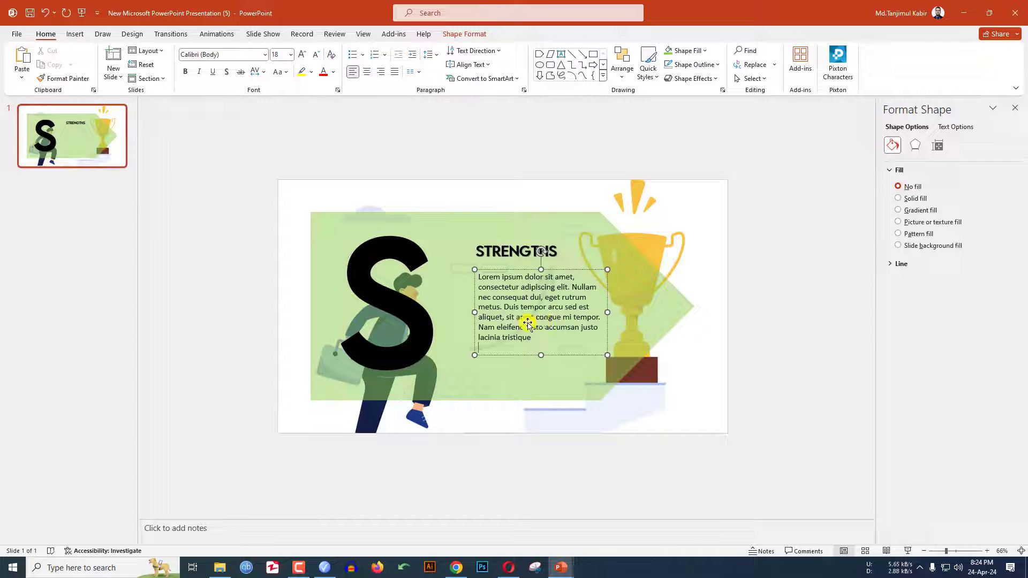
{"action": "left_click_drag", "start_coordinate": [542, 336], "coordinate": [476, 277]}
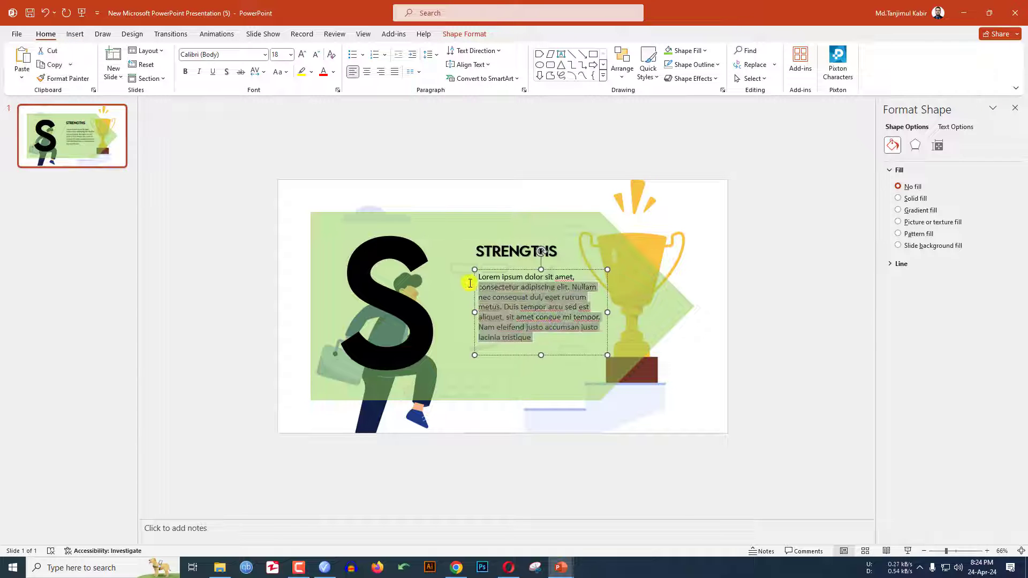
{"action": "left_click", "coordinate": [229, 54]}
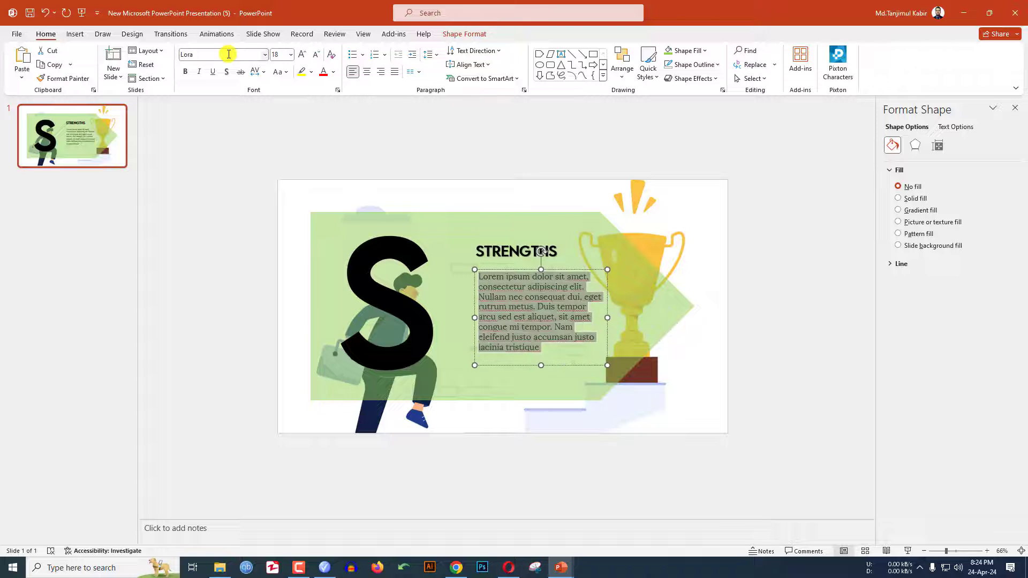
{"action": "key", "text": "Return"}
{"action": "left_click_drag", "start_coordinate": [476, 294], "coordinate": [475, 291]}
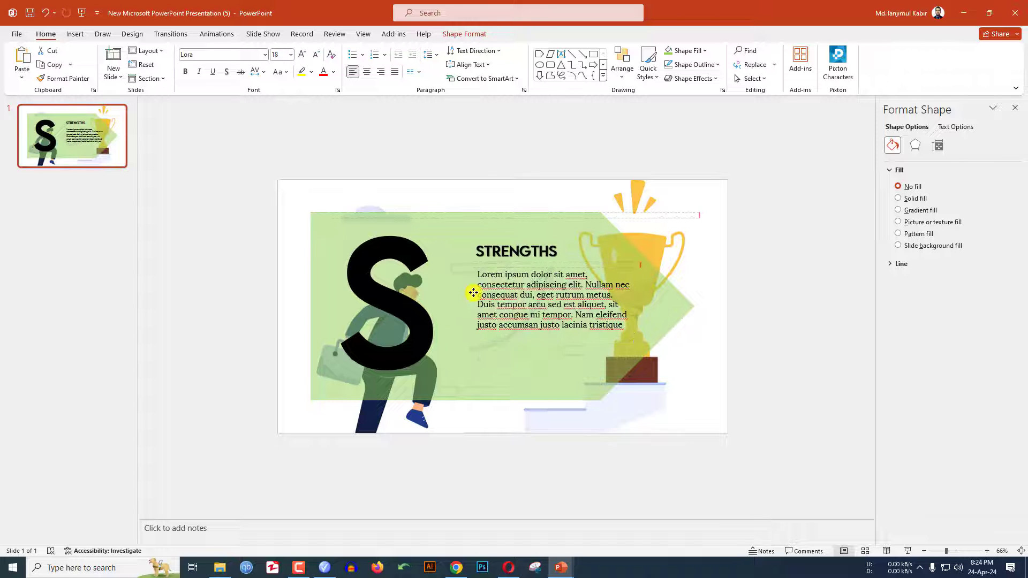
{"action": "left_click", "coordinate": [75, 35]}
- Insert the weightlifter icon from a 'strength' search, colour it orange, and size it below the paragraph
{"action": "left_click", "coordinate": [202, 69]}
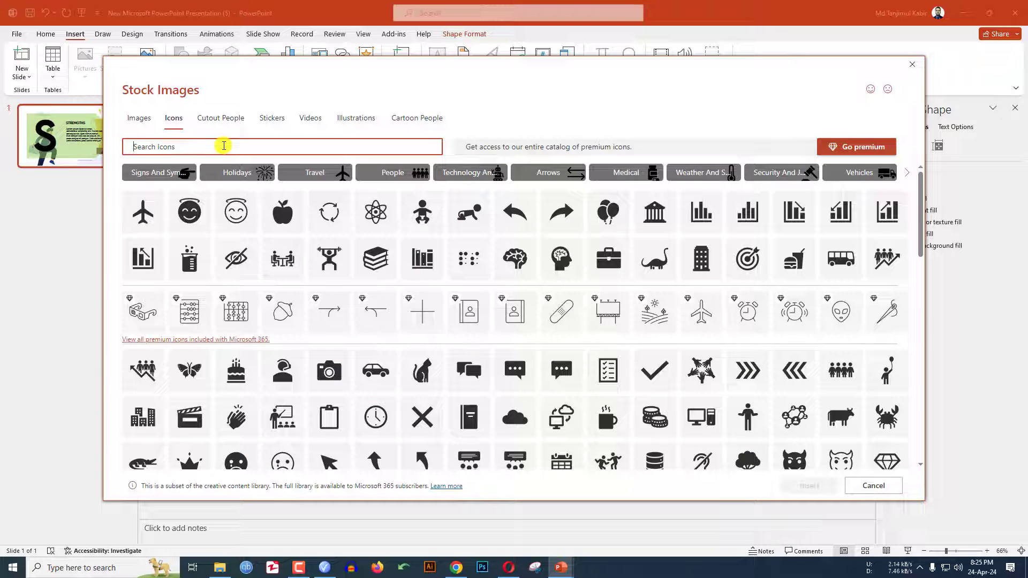
{"action": "type", "text": "strength"}
{"action": "left_click", "coordinate": [144, 183]}
{"action": "left_click", "coordinate": [809, 486]}
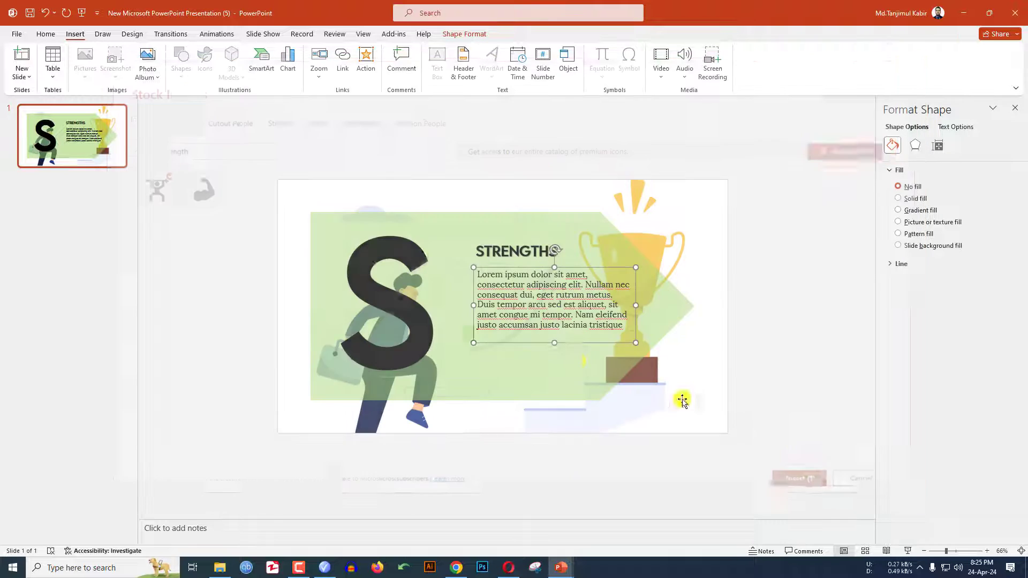
{"action": "left_click", "coordinate": [347, 52]}
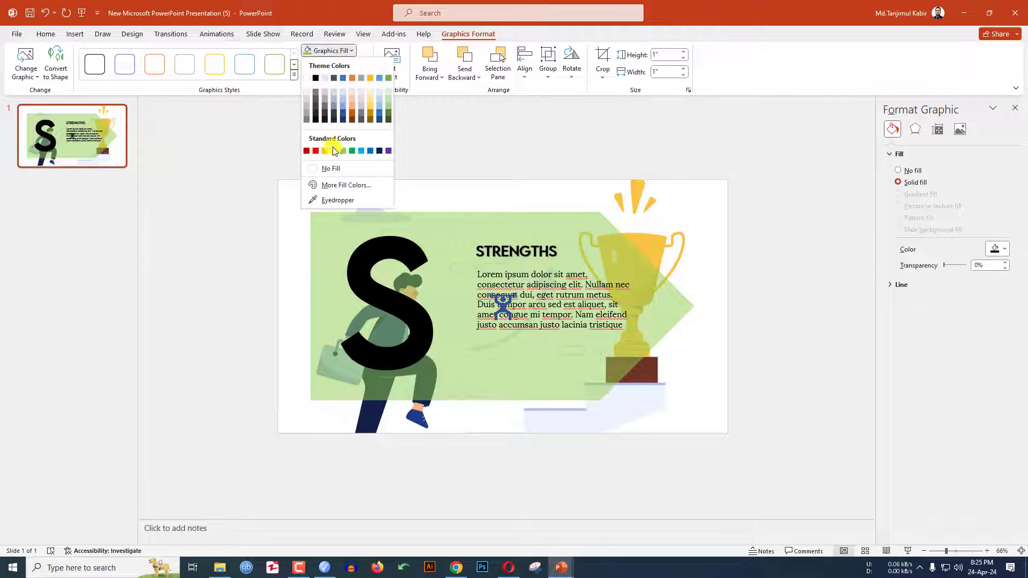
{"action": "left_click", "coordinate": [352, 77]}
{"action": "left_click_drag", "start_coordinate": [519, 323], "coordinate": [569, 373]}
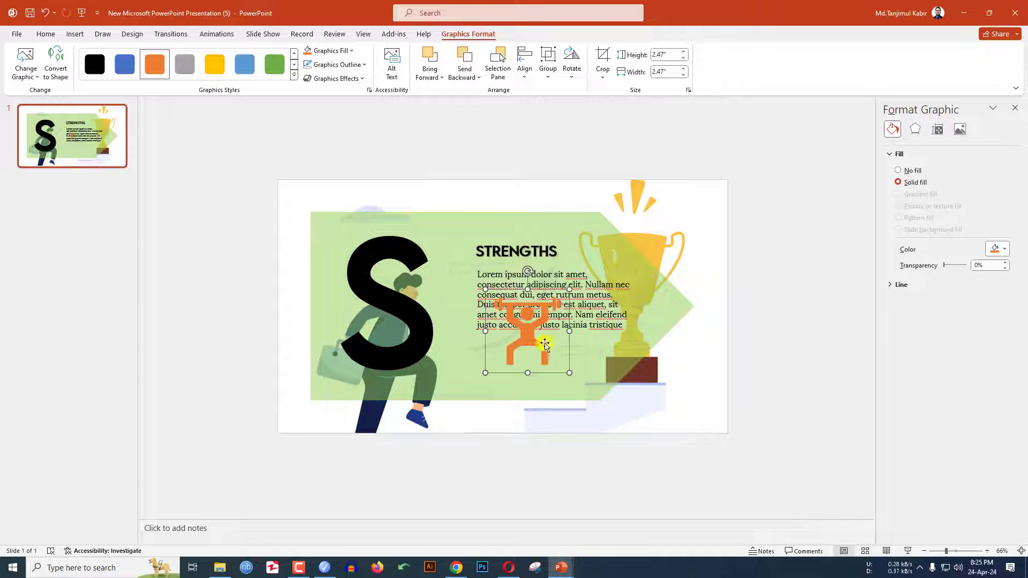
{"action": "left_click_drag", "start_coordinate": [531, 335], "coordinate": [540, 353]}
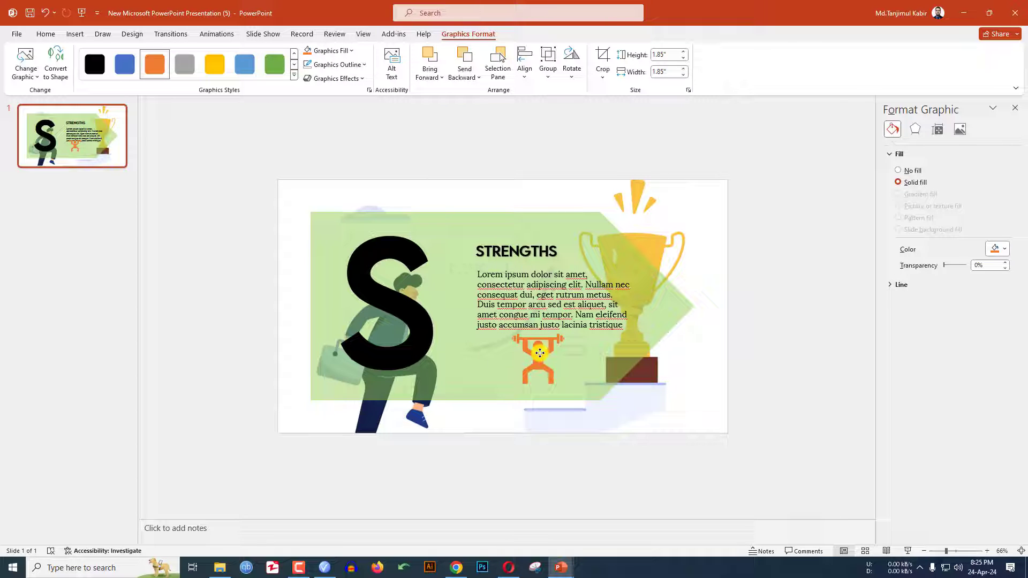
- Duplicate the slide so the deck has four identical slides
{"action": "right_click", "coordinate": [53, 136]}
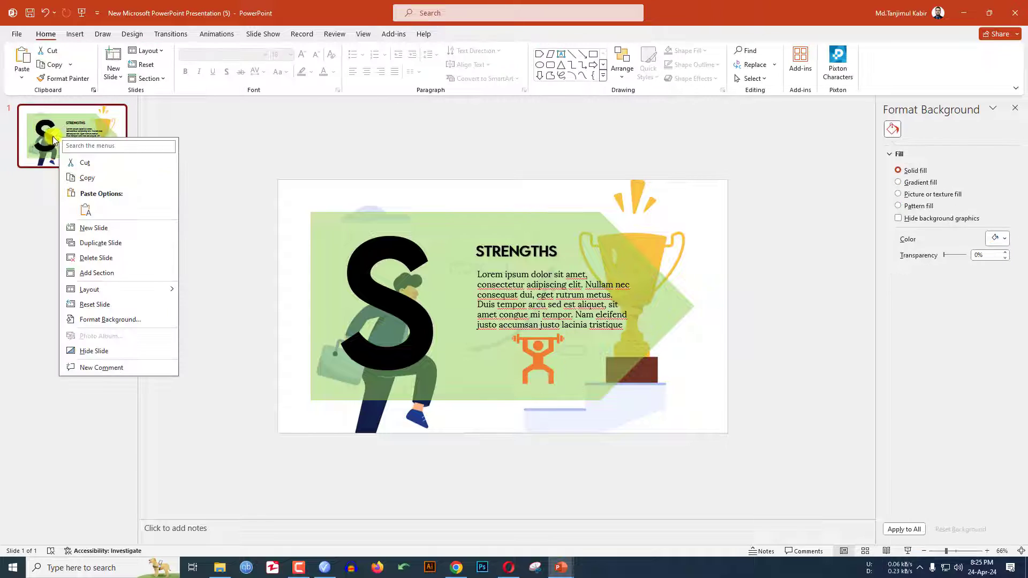
{"action": "left_click", "coordinate": [101, 243]}
{"action": "right_click", "coordinate": [92, 278]}
{"action": "left_click", "coordinate": [141, 381]}
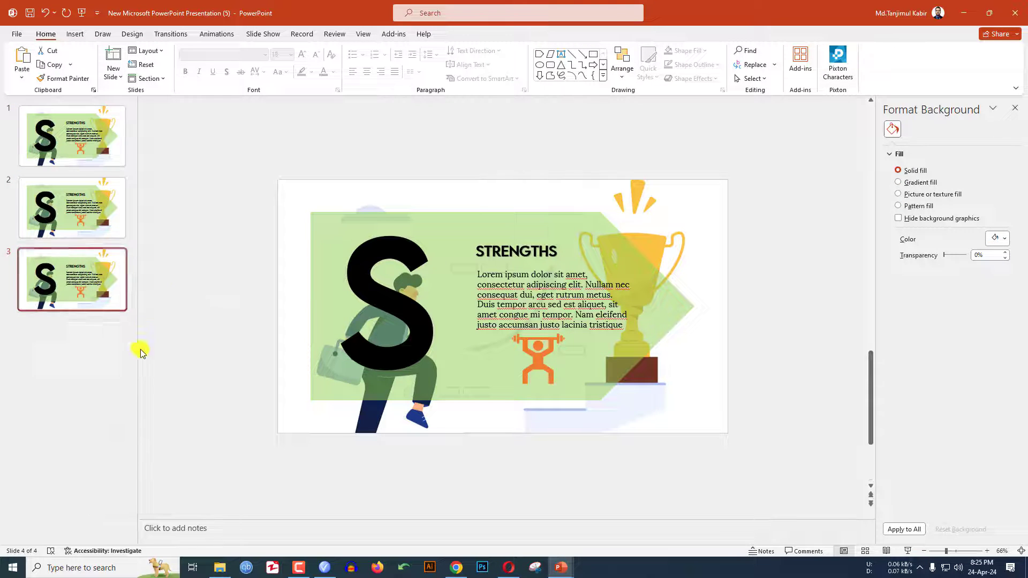
{"action": "left_click", "coordinate": [99, 152]}
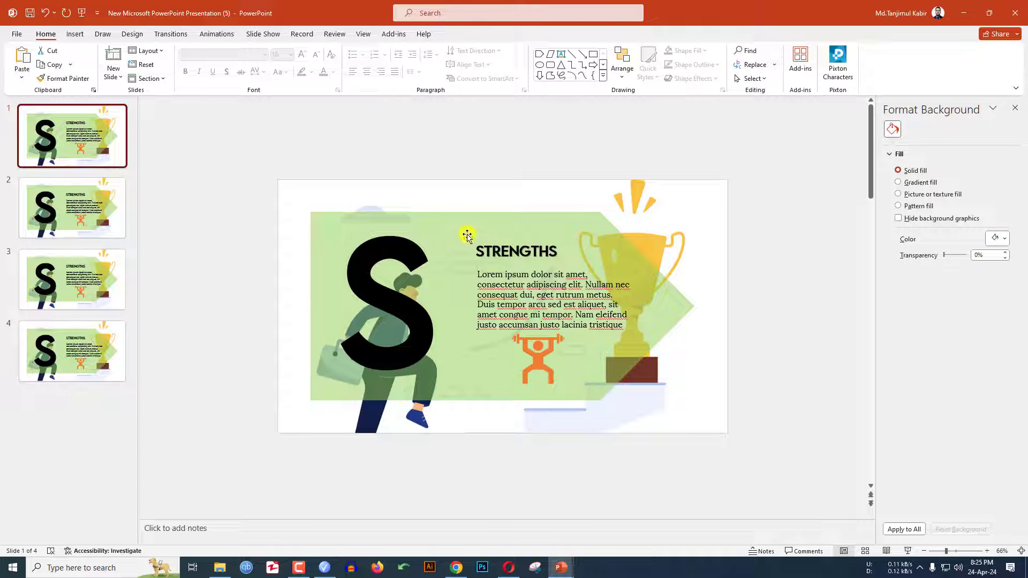
{"action": "left_click", "coordinate": [472, 231]}
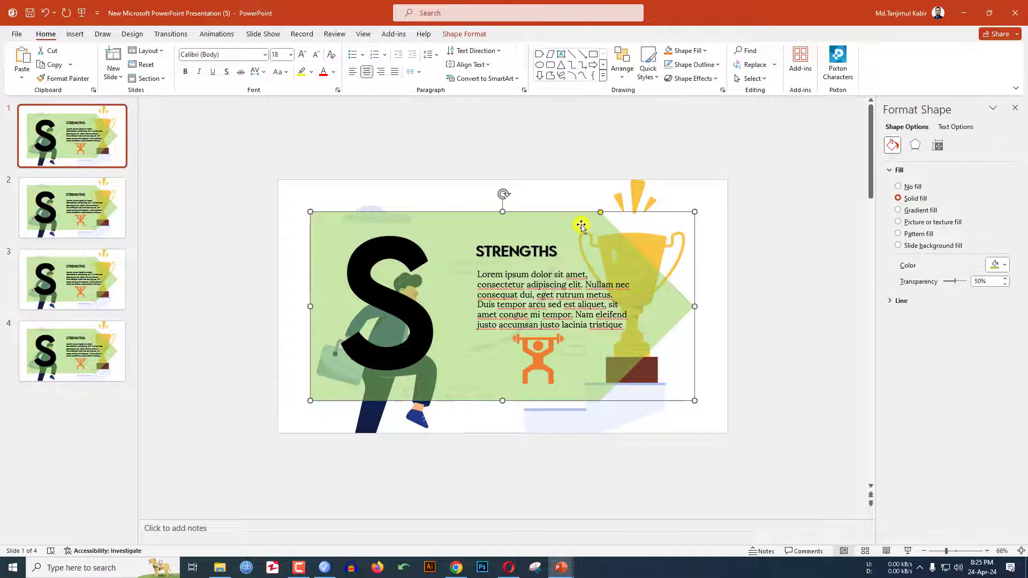
- Subtract the S from the translucent green arrow on slide 1
{"action": "left_click", "coordinate": [412, 258], "text": "shift"}
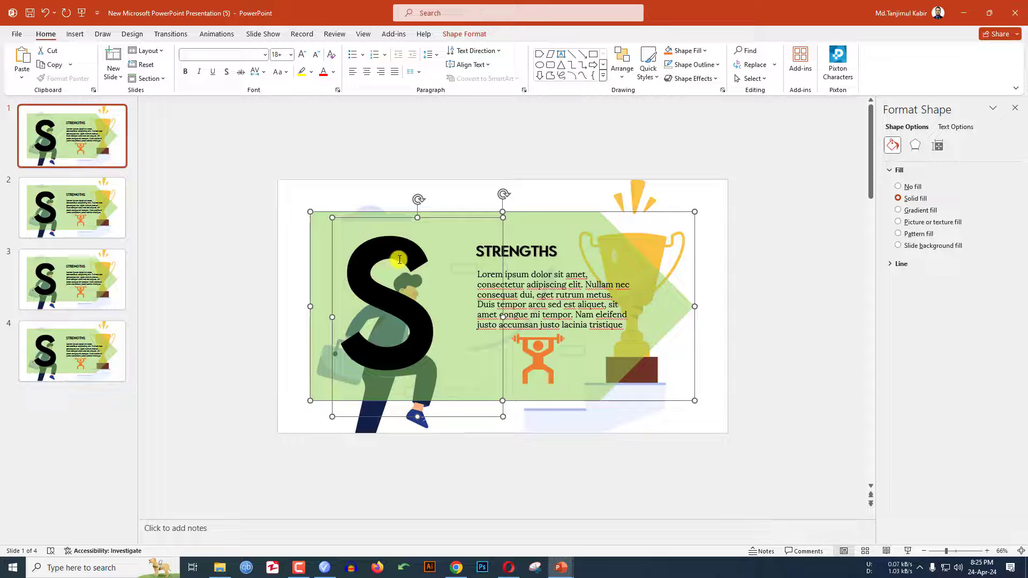
{"action": "left_click", "coordinate": [462, 33]}
{"action": "left_click", "coordinate": [127, 80]}
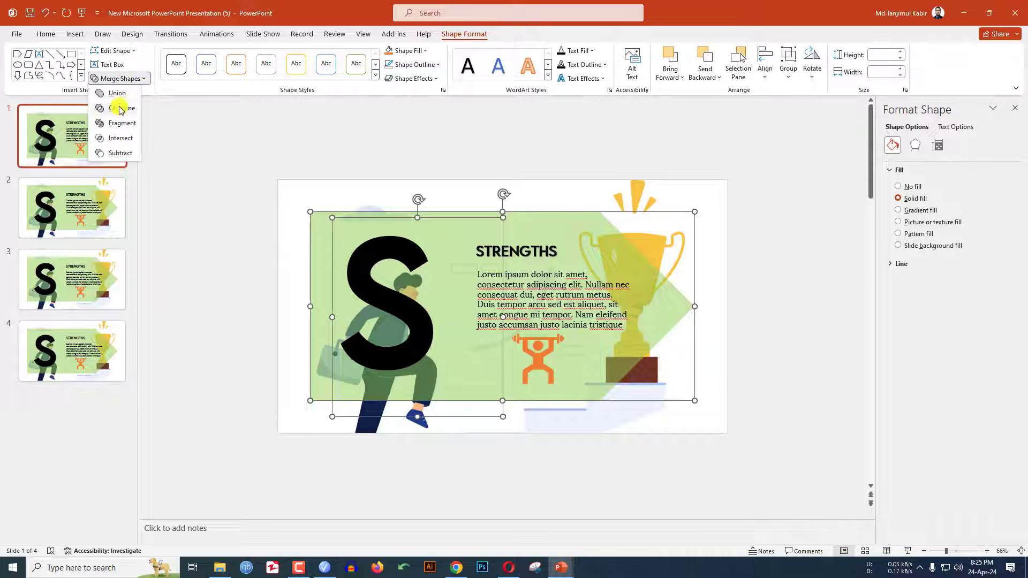
{"action": "left_click", "coordinate": [119, 153]}
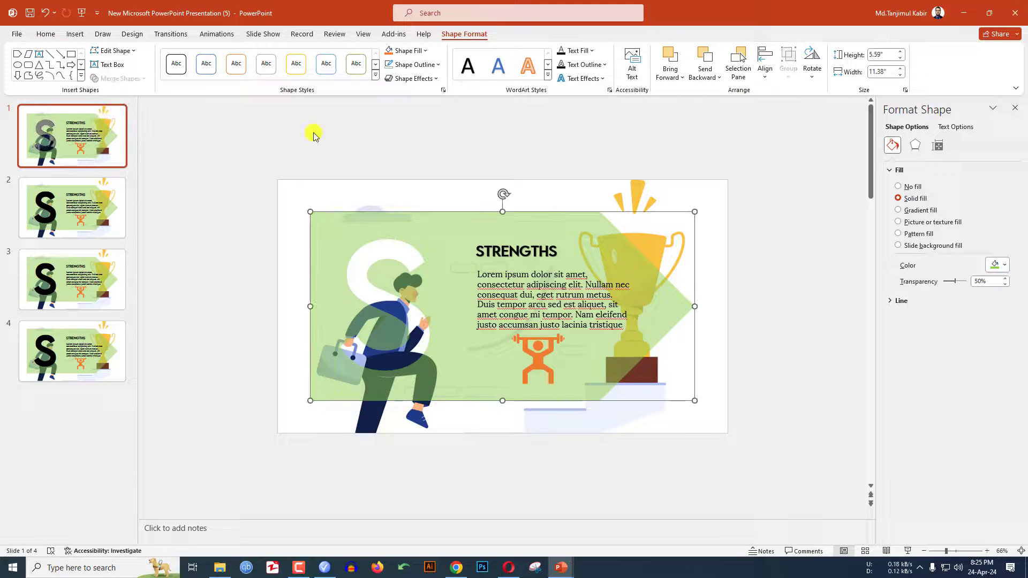
- Give the cut-out arrow shape a bevel effect
{"action": "left_click", "coordinate": [423, 79]}
{"action": "mouse_move", "coordinate": [428, 205]}
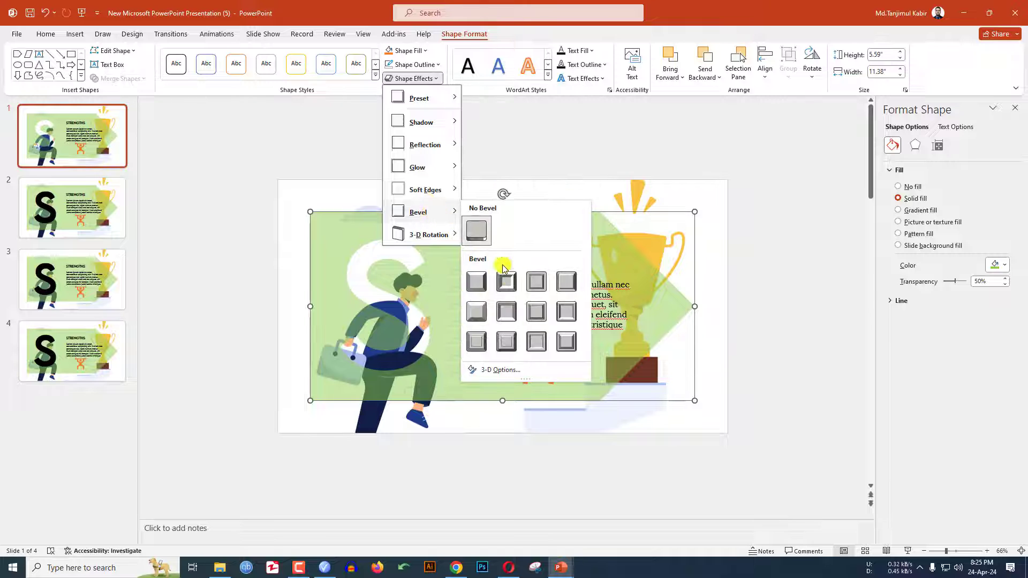
{"action": "left_click", "coordinate": [507, 312]}
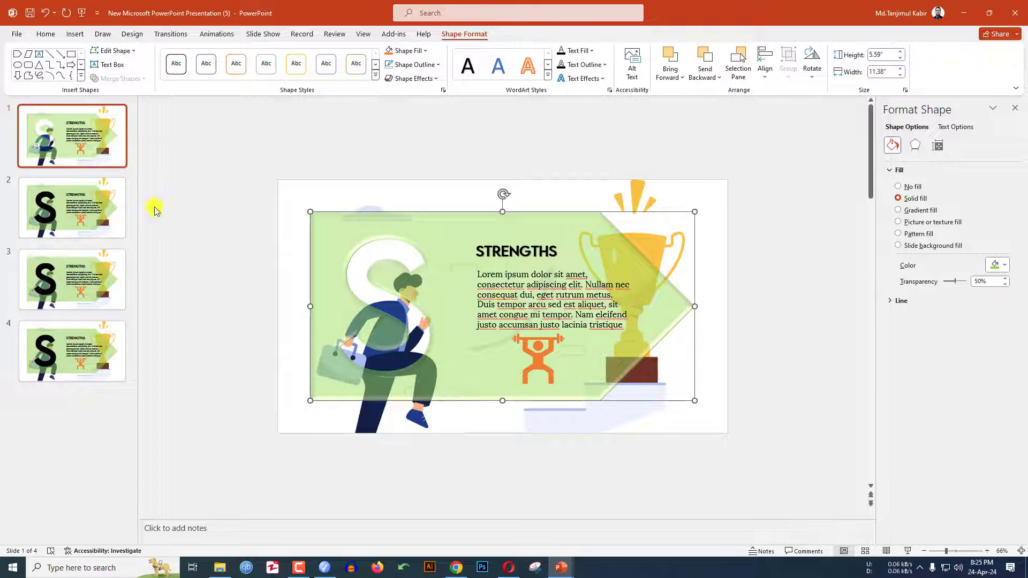
{"action": "left_click", "coordinate": [85, 205]}
- Change the slide 2 heading to WEAKNESSES
{"action": "left_click", "coordinate": [531, 251]}
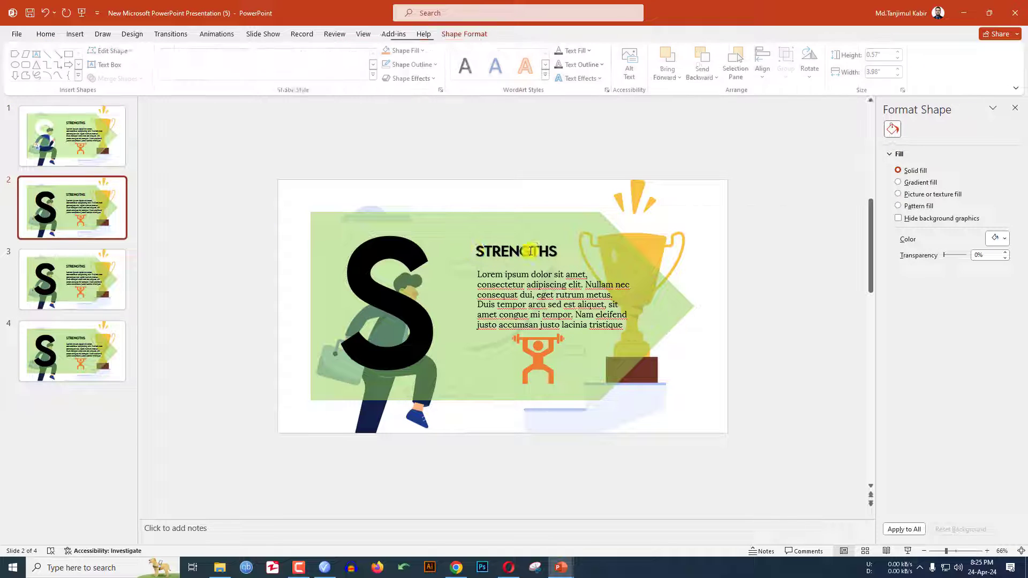
{"action": "type", "text": "WEAKNESSES"}
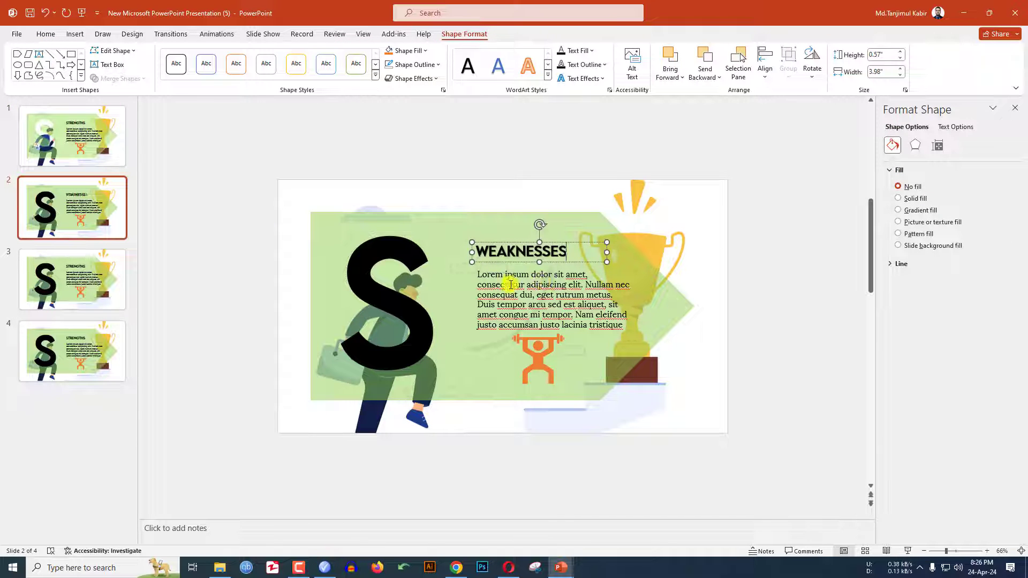
{"action": "left_click", "coordinate": [511, 288]}
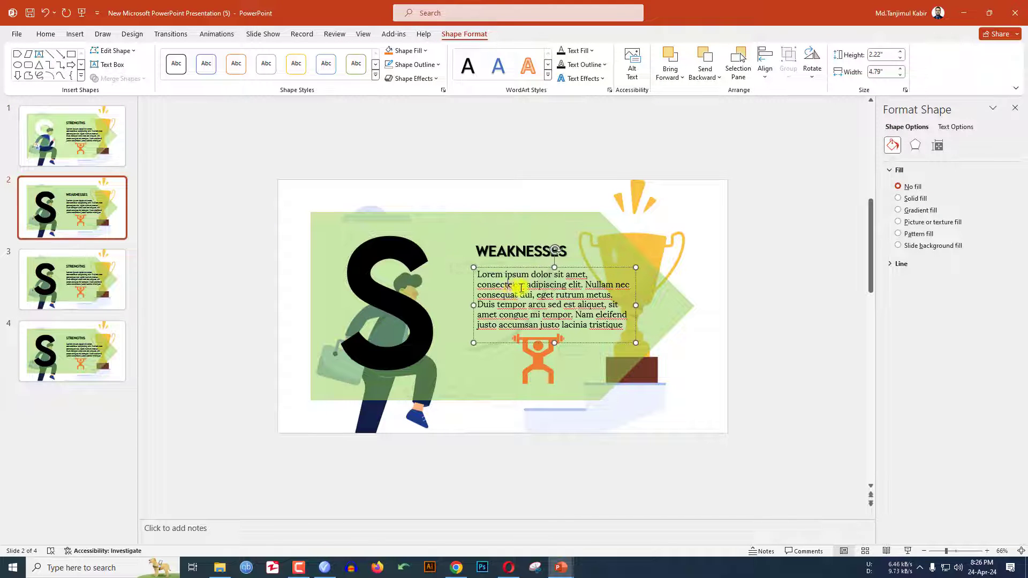
- Replace the weightlifter icon with a bar-chart icon from the icon library
{"action": "left_click", "coordinate": [535, 366]}
{"action": "right_click", "coordinate": [536, 364]}
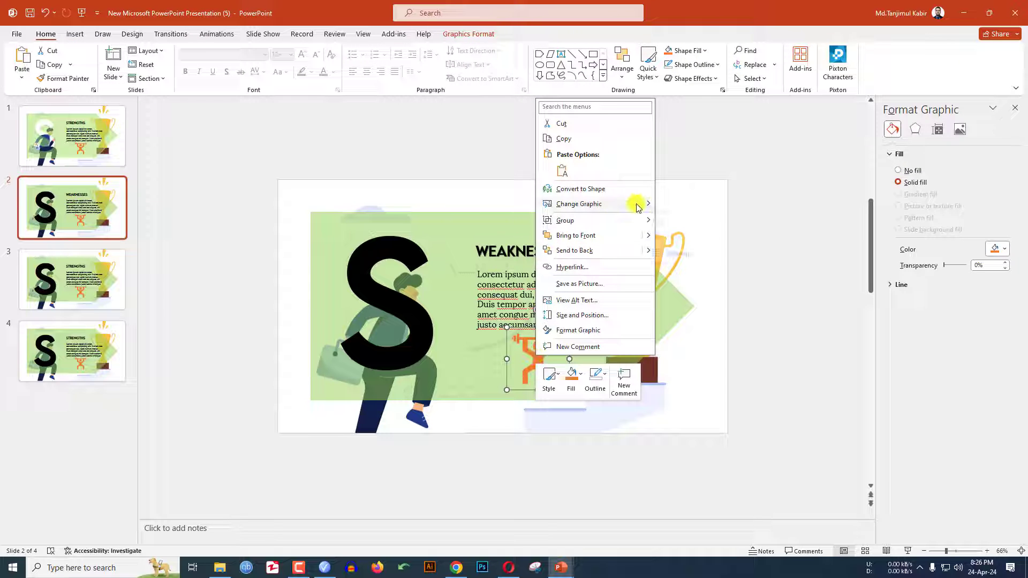
{"action": "mouse_move", "coordinate": [637, 207]}
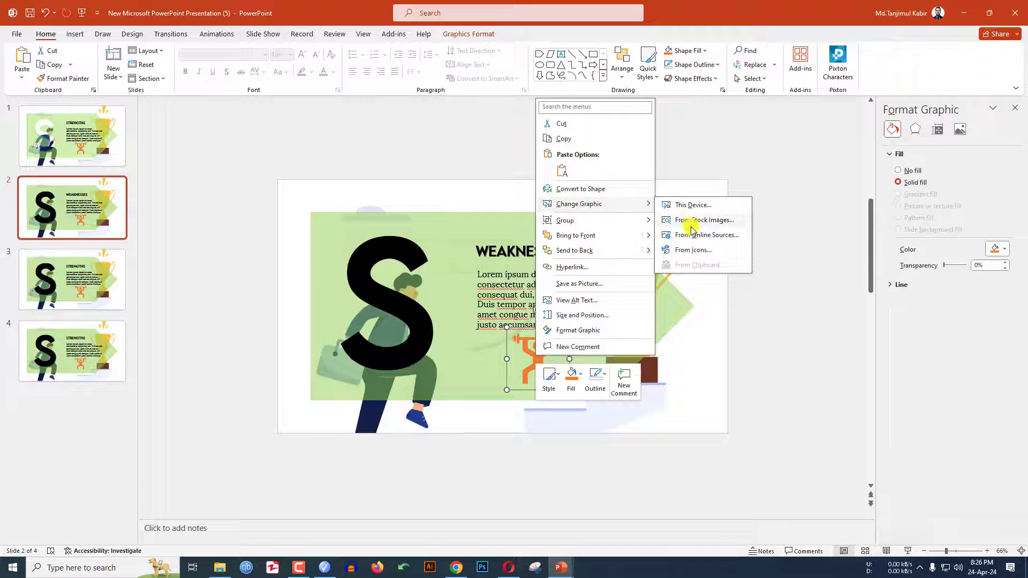
{"action": "left_click", "coordinate": [688, 251]}
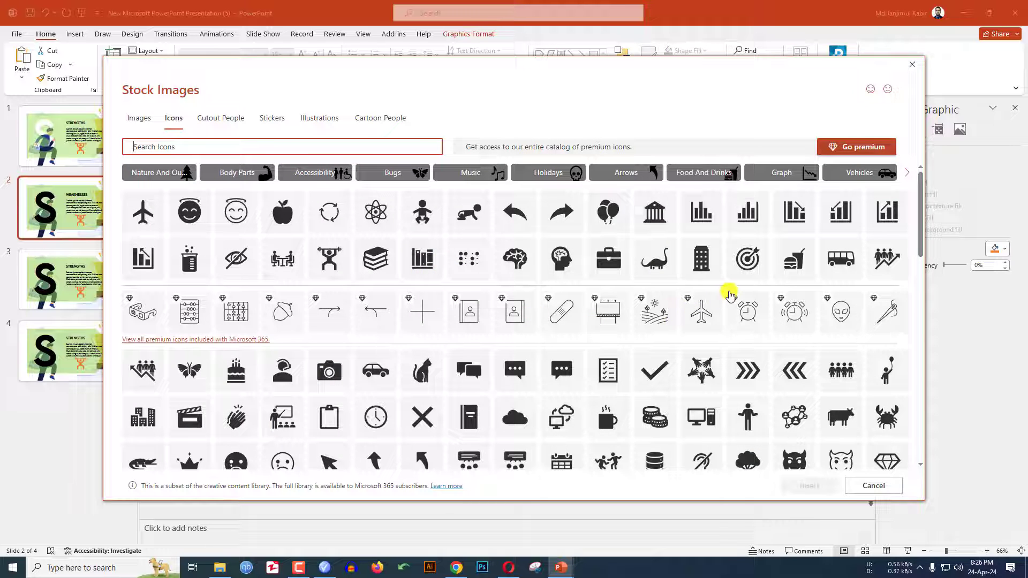
{"action": "left_click", "coordinate": [841, 211]}
{"action": "left_click", "coordinate": [814, 485]}
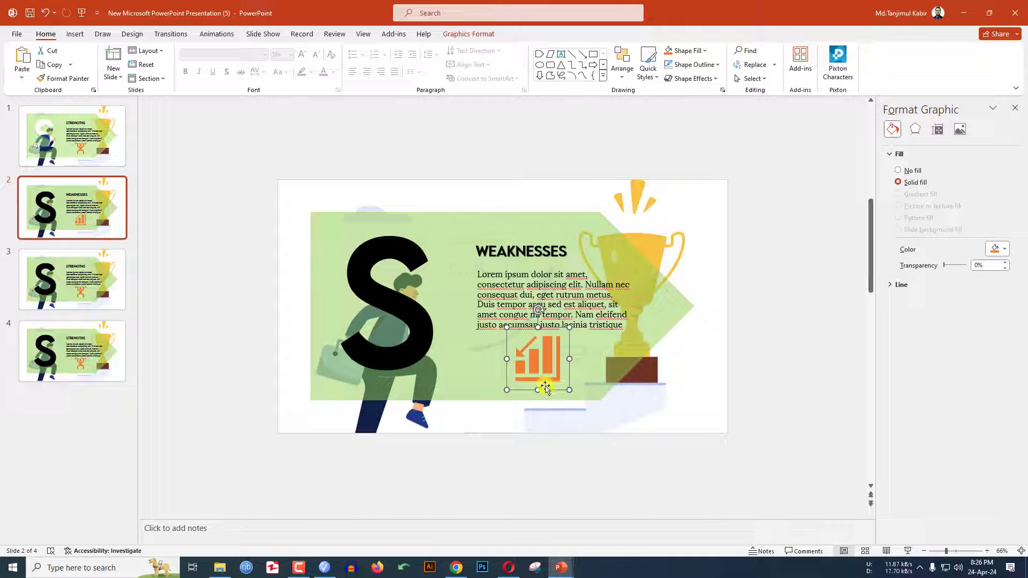
- Change the big S to a W and shift it further left
{"action": "left_click", "coordinate": [392, 314]}
{"action": "double_click", "coordinate": [393, 314]}
{"action": "type", "text": "W"}
{"action": "left_click_drag", "start_coordinate": [332, 349], "coordinate": [313, 349]}
{"action": "left_click", "coordinate": [601, 244]}
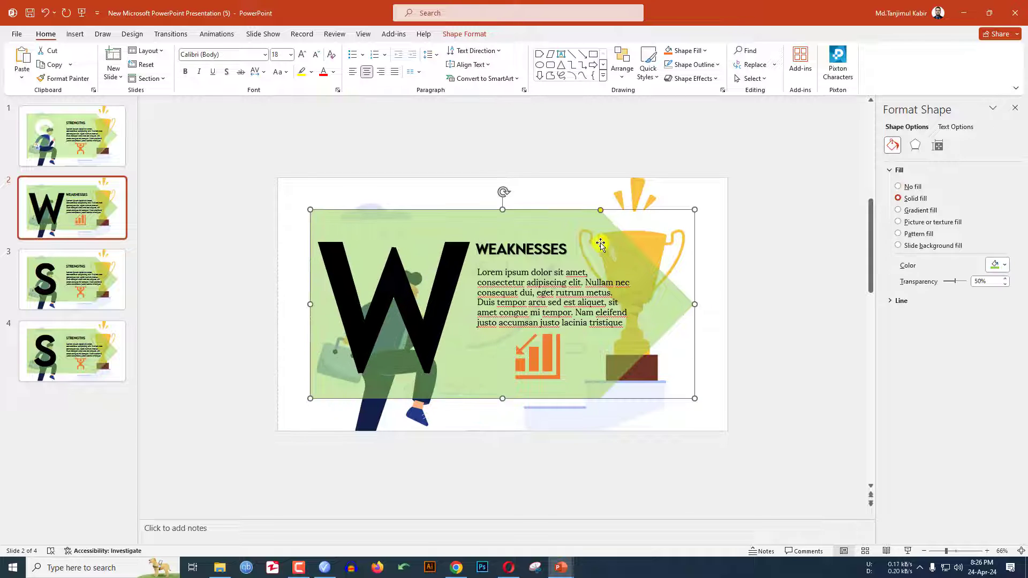
- Subtract the W letter from slide 2's translucent green arrow using Merge Shapes
{"action": "left_click", "coordinate": [409, 305], "text": "shift"}
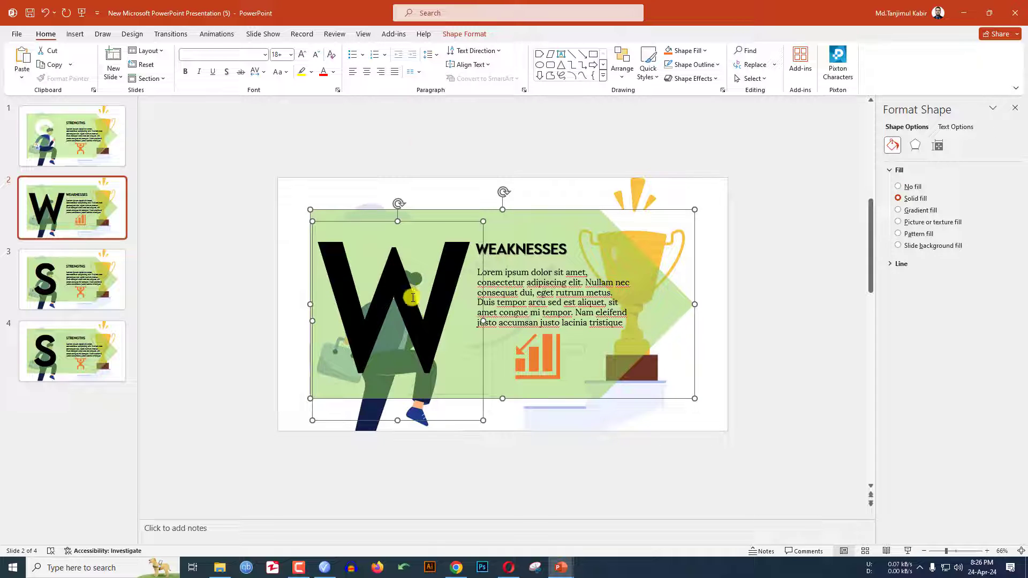
{"action": "left_click", "coordinate": [461, 37]}
{"action": "left_click", "coordinate": [119, 78]}
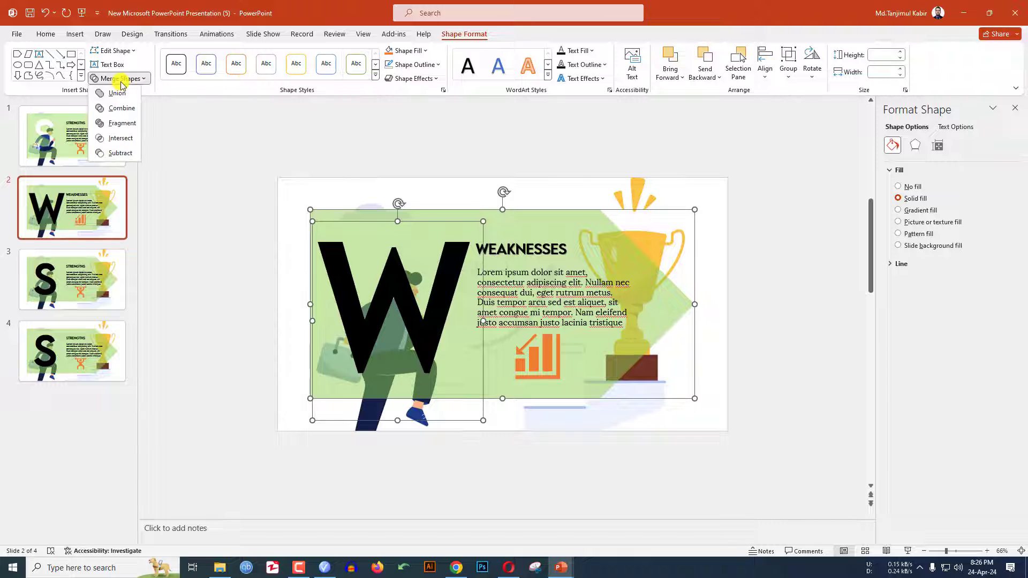
{"action": "left_click", "coordinate": [118, 153]}
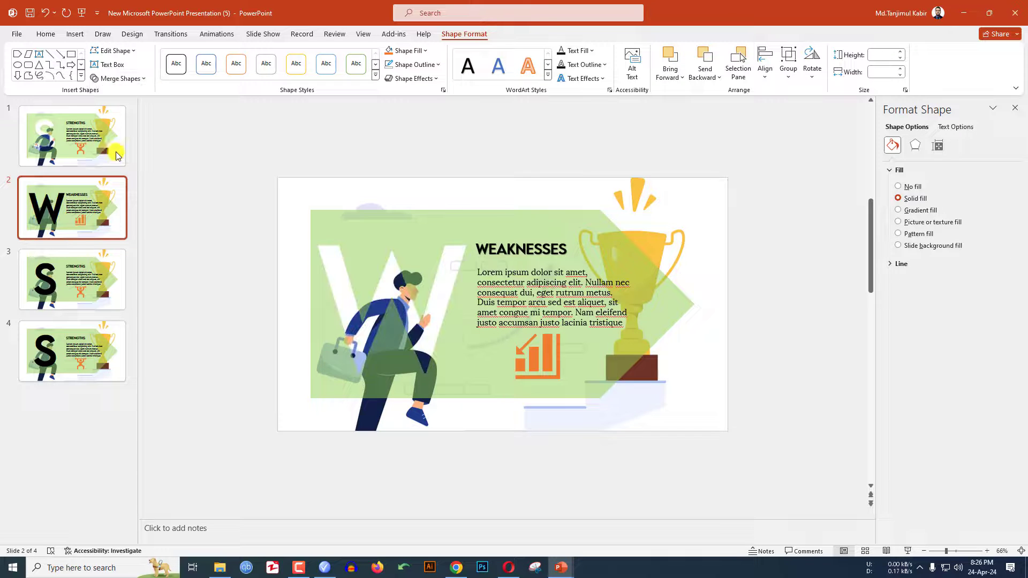
- Give the cut-out arrow a Soft Round bevel and a light blue fill, then go to slide 3
{"action": "left_click", "coordinate": [415, 78]}
{"action": "mouse_move", "coordinate": [426, 214]}
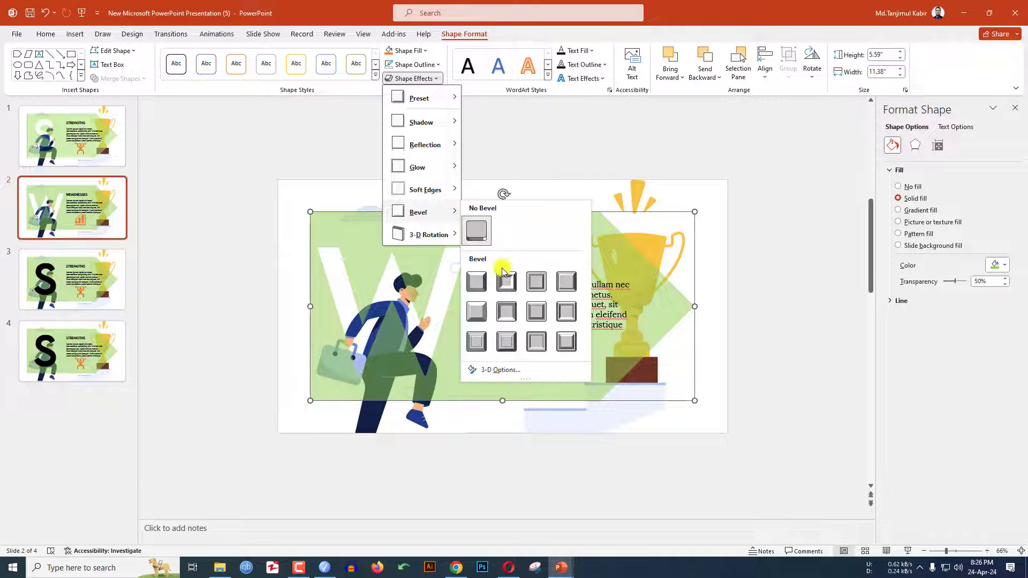
{"action": "left_click", "coordinate": [506, 312]}
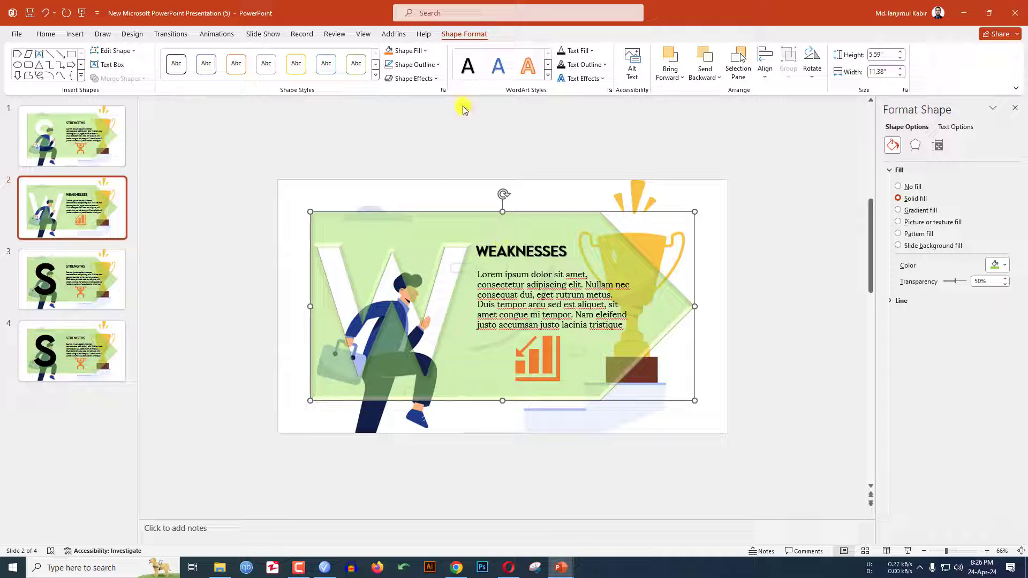
{"action": "left_click", "coordinate": [406, 50]}
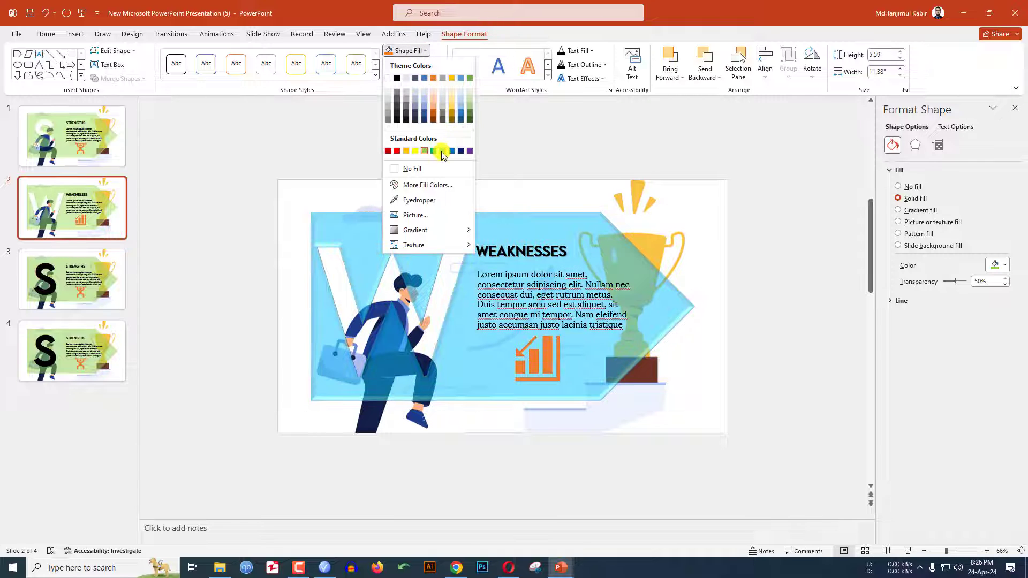
{"action": "left_click", "coordinate": [442, 156]}
{"action": "left_click", "coordinate": [72, 278]}
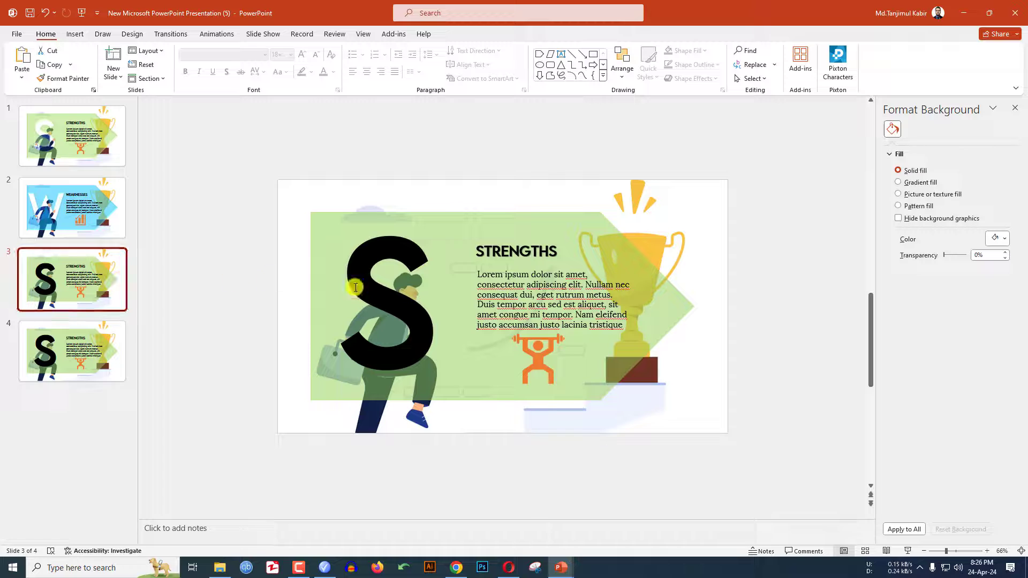
- Replace the big S with O, nudge it left, and change the heading to OPPORTUNITIES
{"action": "left_click", "coordinate": [392, 292]}
{"action": "double_click", "coordinate": [365, 300]}
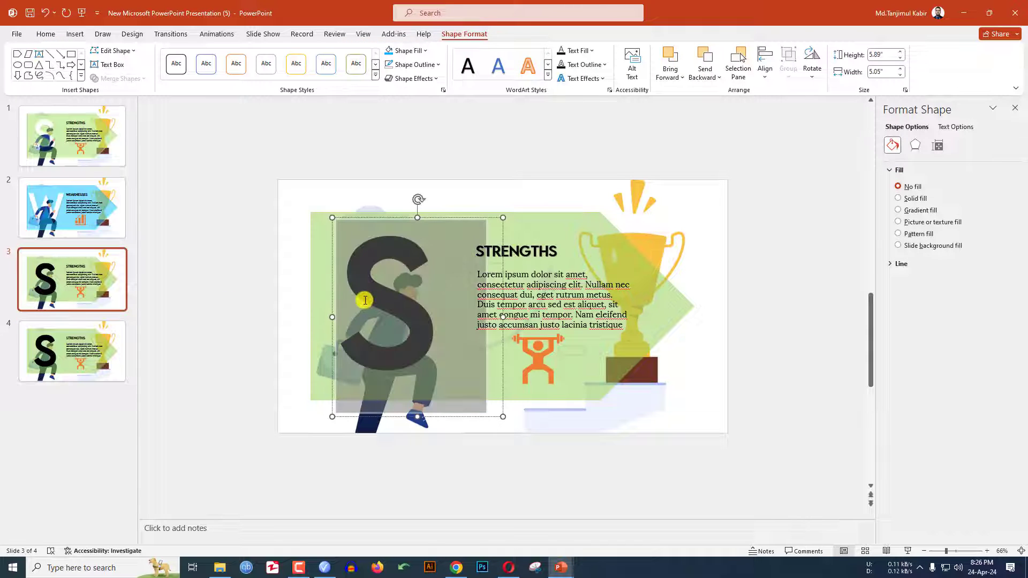
{"action": "type", "text": "O"}
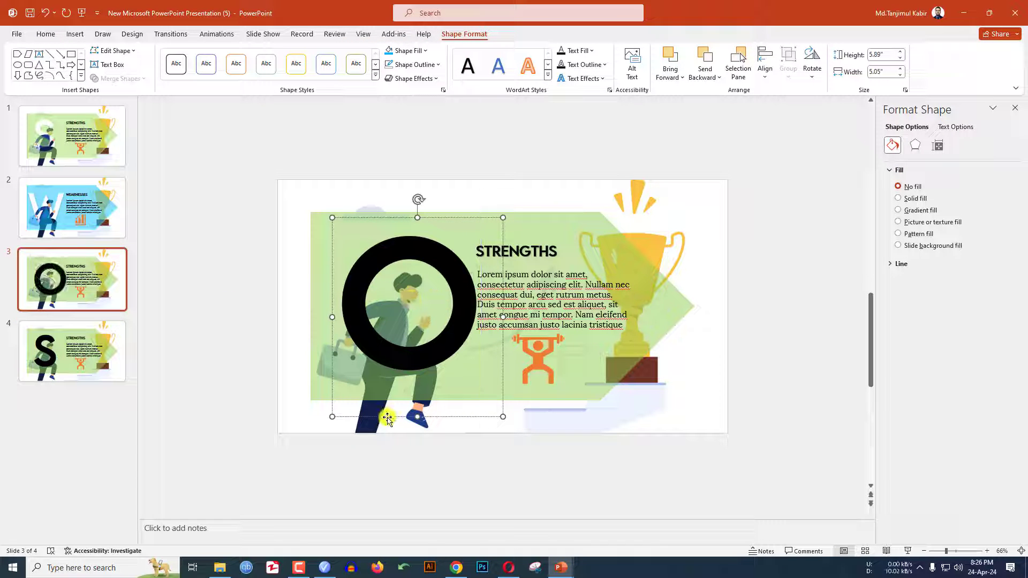
{"action": "left_click_drag", "start_coordinate": [380, 419], "coordinate": [424, 408]}
{"action": "double_click", "coordinate": [519, 254]}
{"action": "type", "text": "OPPORTUNITIES"}
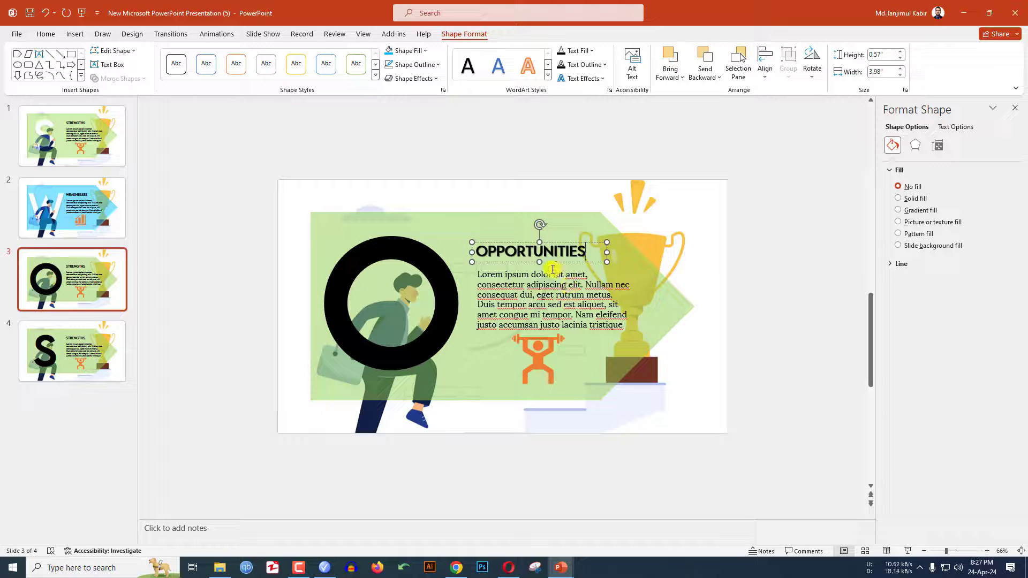
- Swap the weightlifter for the people-with-rising-arrow icon from the icon library
{"action": "left_click", "coordinate": [541, 361]}
{"action": "right_click", "coordinate": [541, 361]}
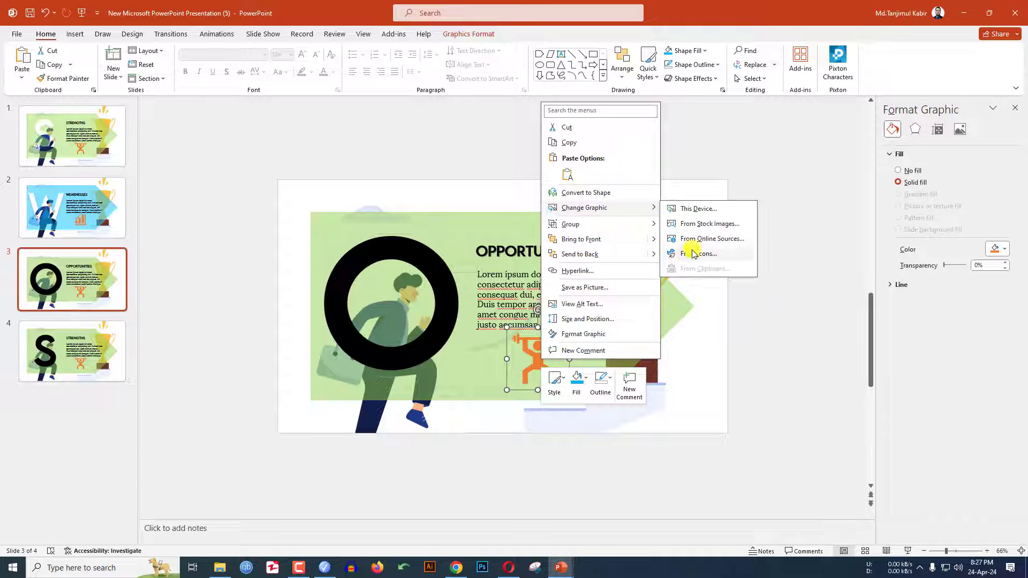
{"action": "left_click", "coordinate": [694, 254]}
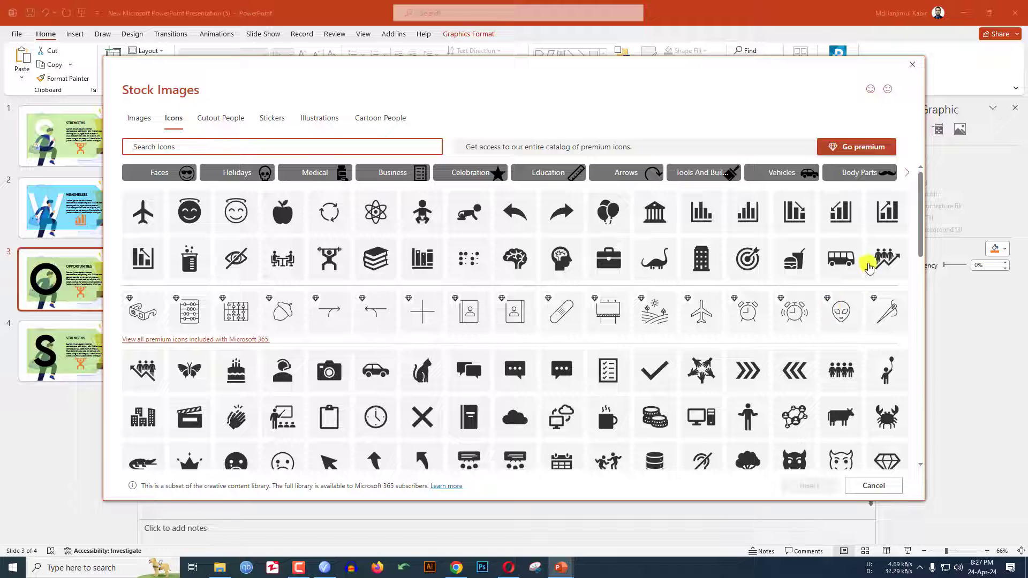
{"action": "left_click", "coordinate": [880, 258]}
{"action": "left_click", "coordinate": [813, 486]}
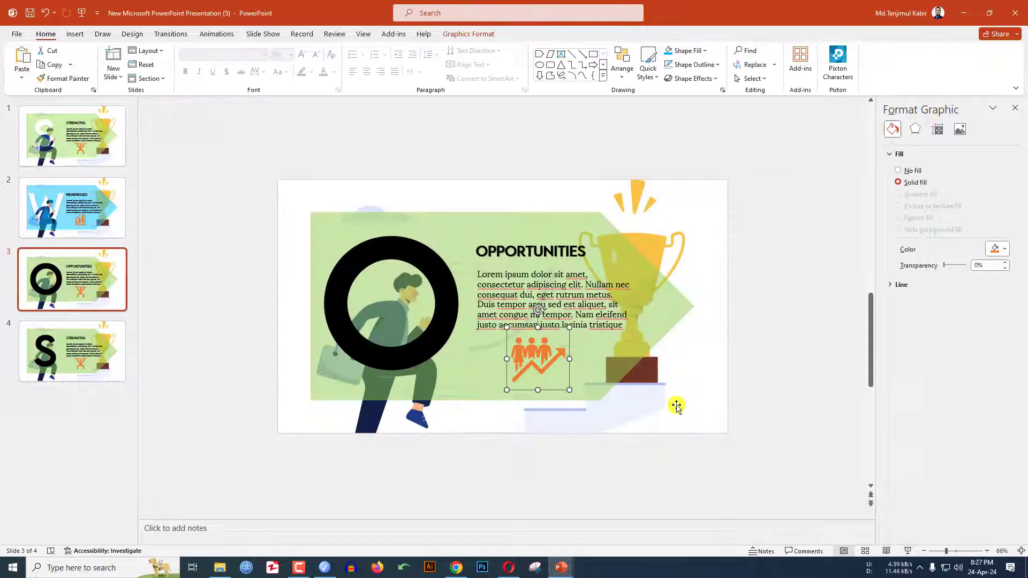
{"action": "left_click", "coordinate": [573, 225]}
- Select slide 3's green arrow with the O and merge the shapes to cut the O out
{"action": "left_click", "coordinate": [438, 281], "text": "shift"}
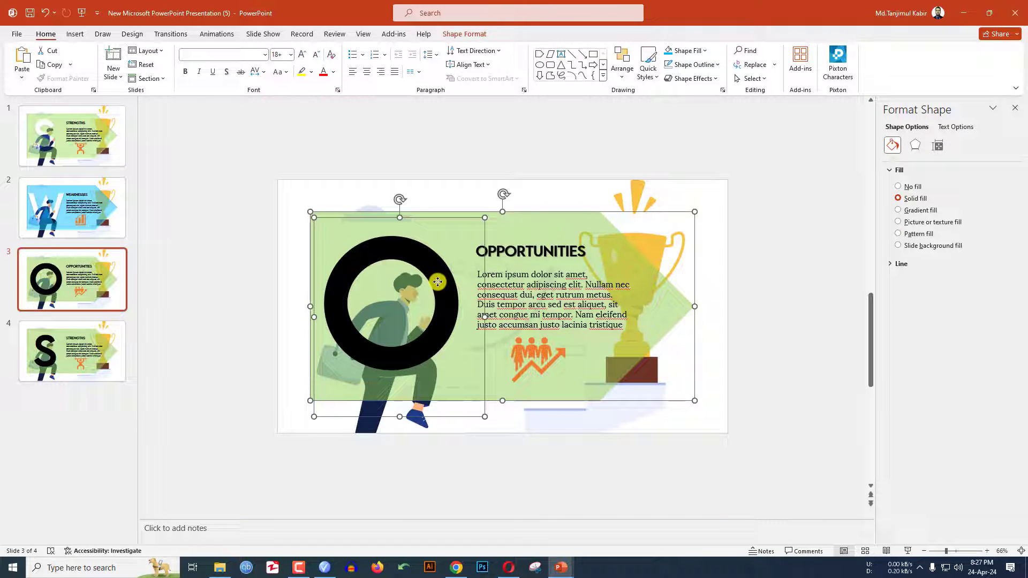
{"action": "left_click", "coordinate": [464, 36]}
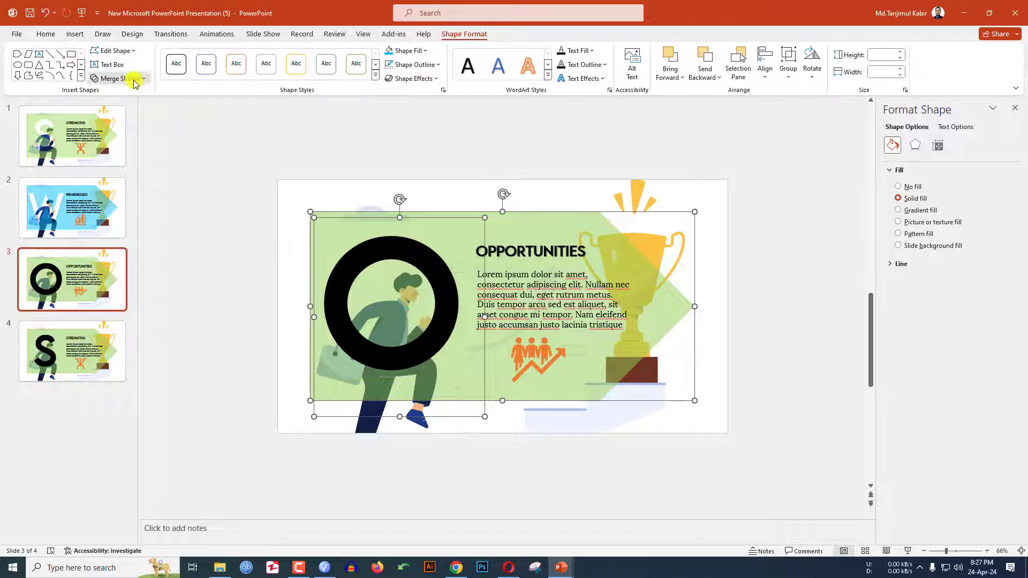
{"action": "left_click", "coordinate": [117, 78]}
- Give the cut-out arrow a Soft Round bevel and an orange fill, then select slide 4's big S
{"action": "left_click", "coordinate": [405, 79]}
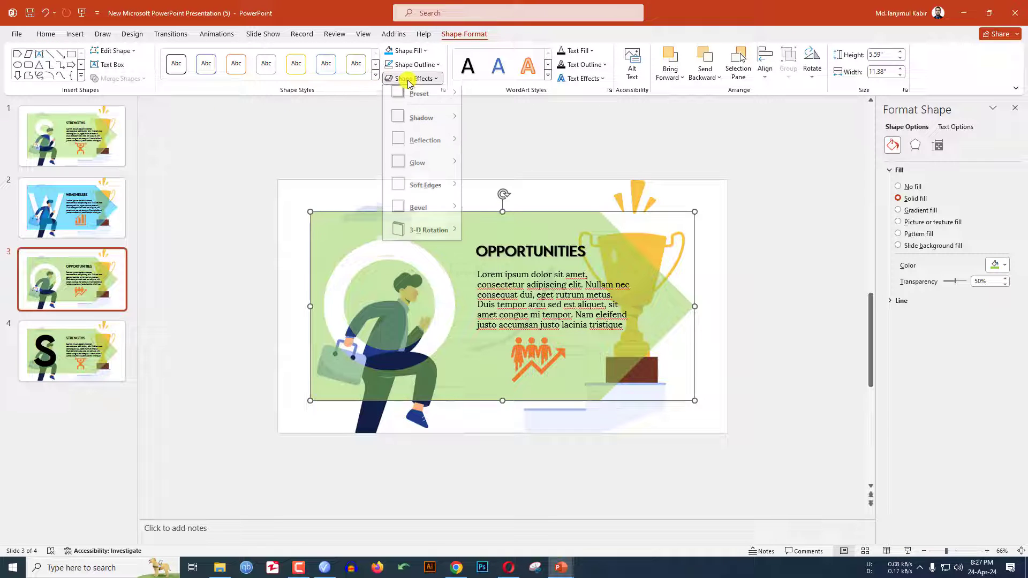
{"action": "mouse_move", "coordinate": [420, 212]}
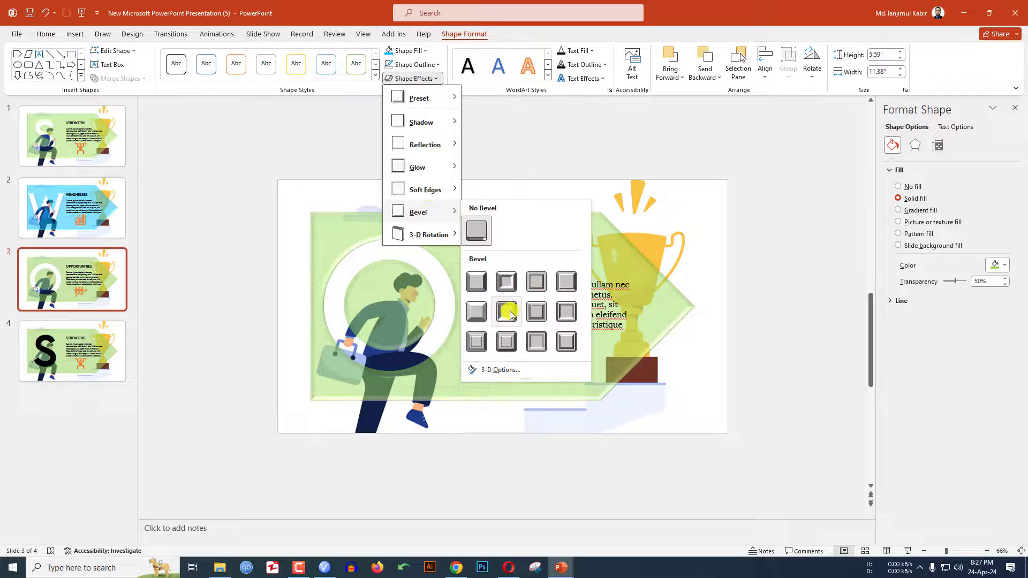
{"action": "left_click", "coordinate": [509, 309]}
{"action": "left_click", "coordinate": [426, 54]}
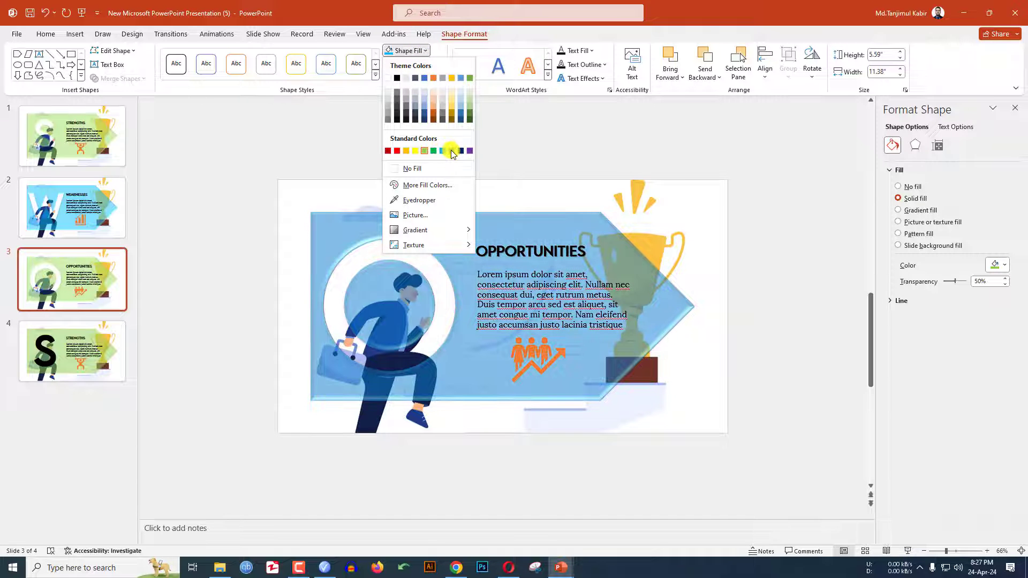
{"action": "left_click", "coordinate": [89, 347]}
{"action": "left_click", "coordinate": [385, 325]}
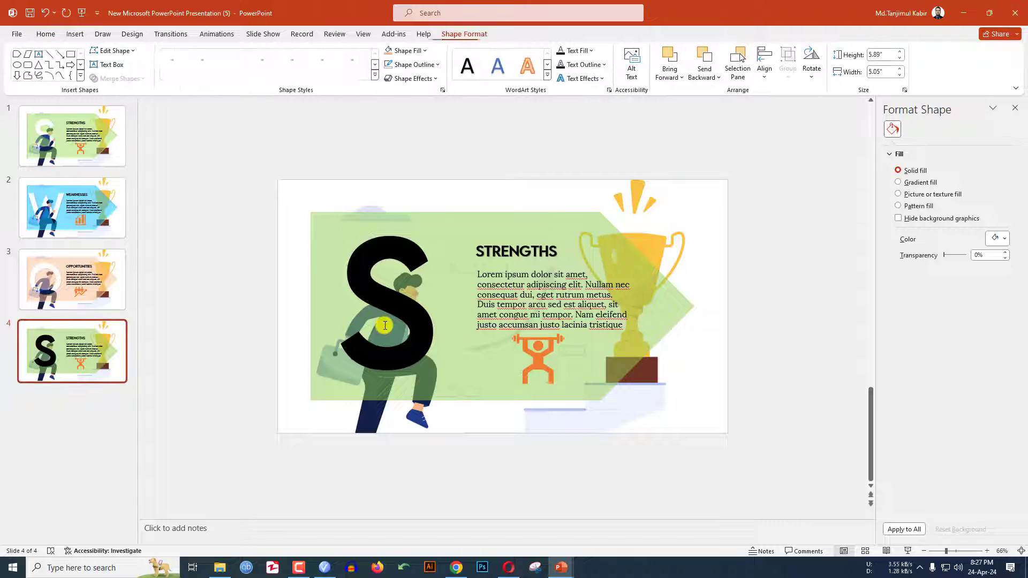
- Change the letter to T, subtract it from the green arrow, and apply a Soft Round bevel
{"action": "type", "text": "T"}
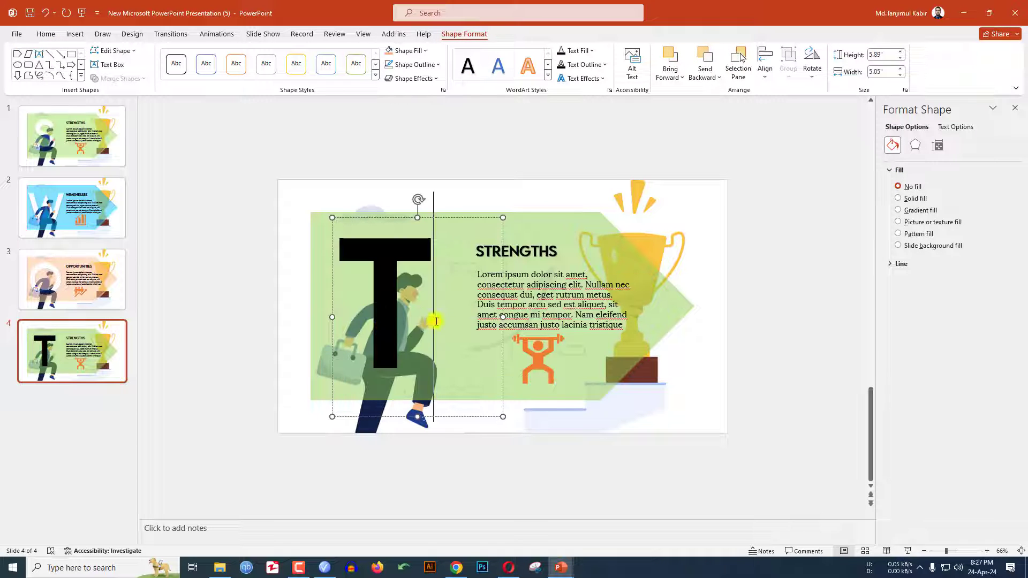
{"action": "left_click", "coordinate": [592, 239]}
{"action": "left_click", "coordinate": [387, 266], "text": "shift"}
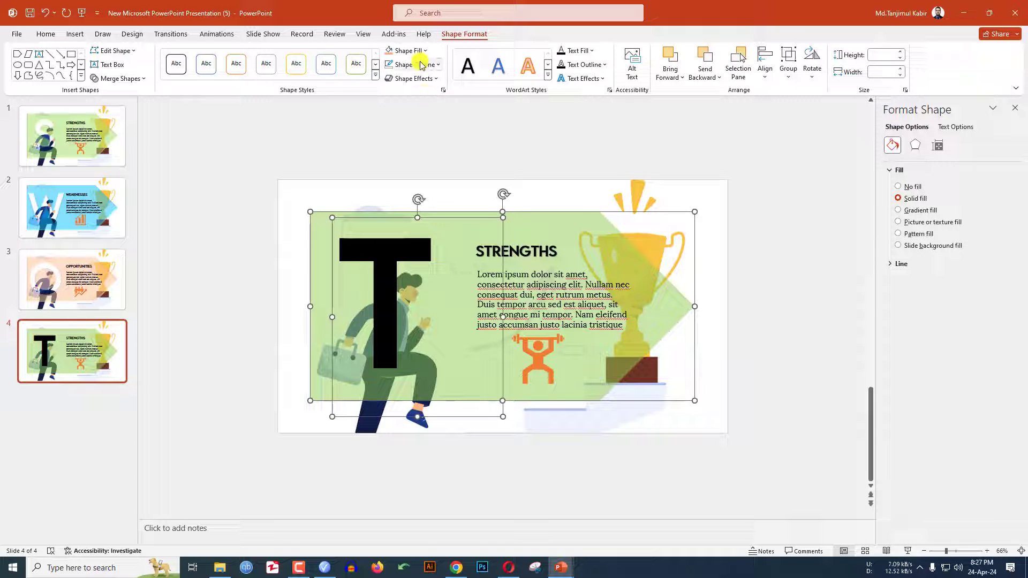
{"action": "left_click", "coordinate": [128, 82]}
{"action": "left_click", "coordinate": [120, 153]}
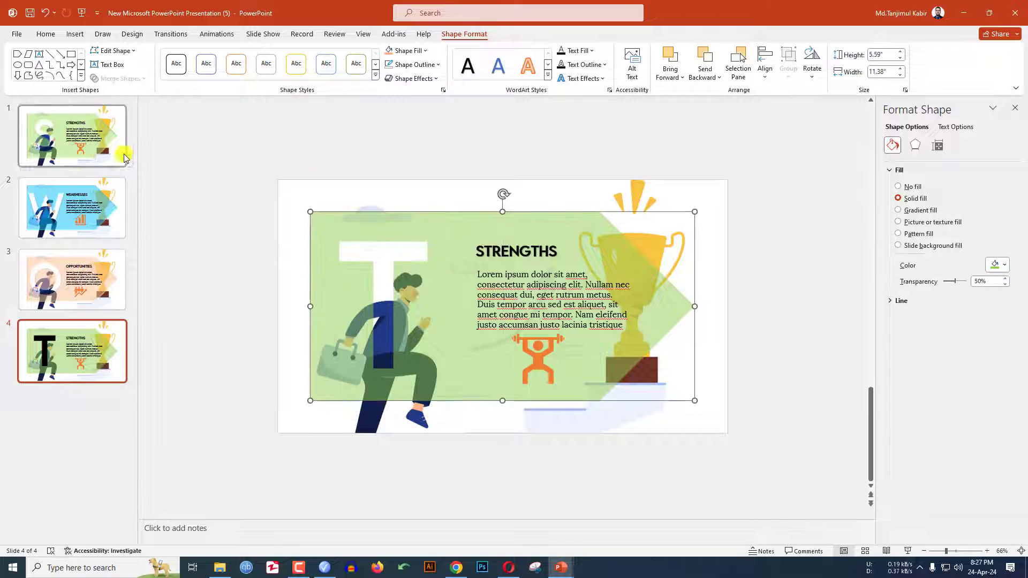
{"action": "left_click", "coordinate": [404, 80]}
{"action": "mouse_move", "coordinate": [423, 212]}
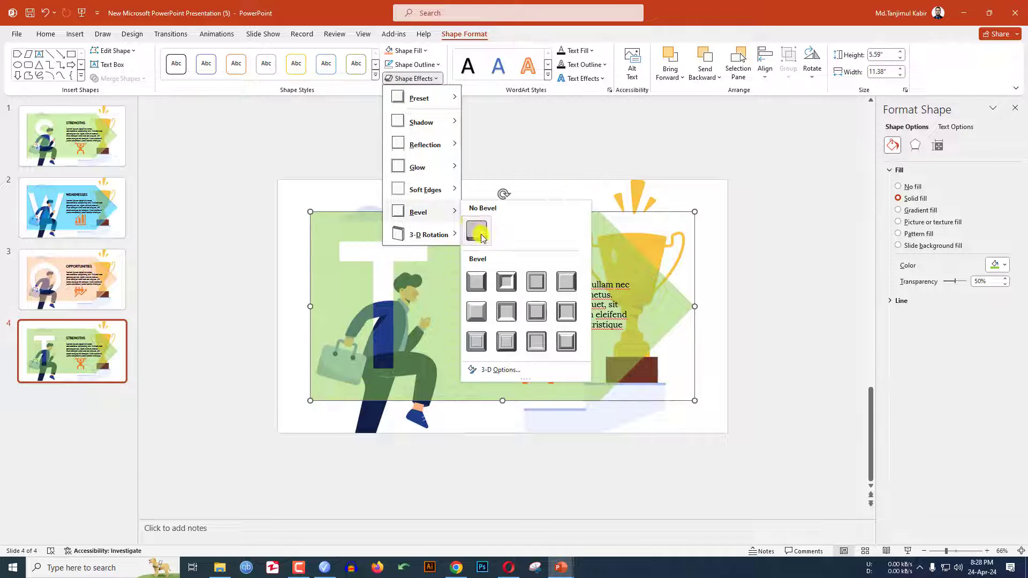
{"action": "left_click", "coordinate": [500, 313]}
- Rewrite slide 4's heading from STRENGTHS to THREATS
{"action": "left_click", "coordinate": [528, 250]}
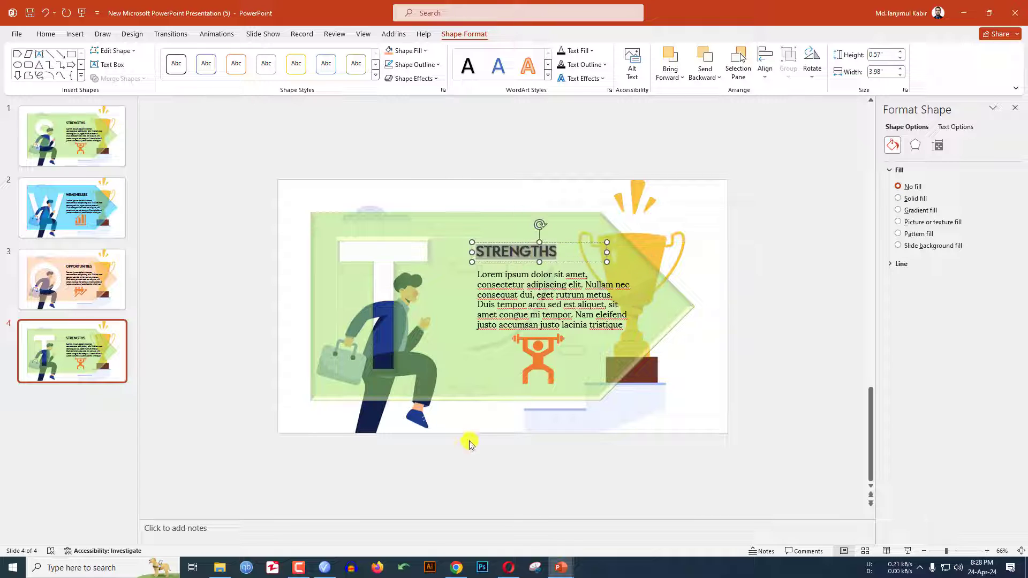
{"action": "type", "text": "THREATS"}
{"action": "left_click", "coordinate": [498, 343]}
{"action": "left_click", "coordinate": [540, 361]}
- Replace slide 4's weightlifter with the X icon from the icon library
{"action": "right_click", "coordinate": [540, 361]}
{"action": "mouse_move", "coordinate": [590, 207]}
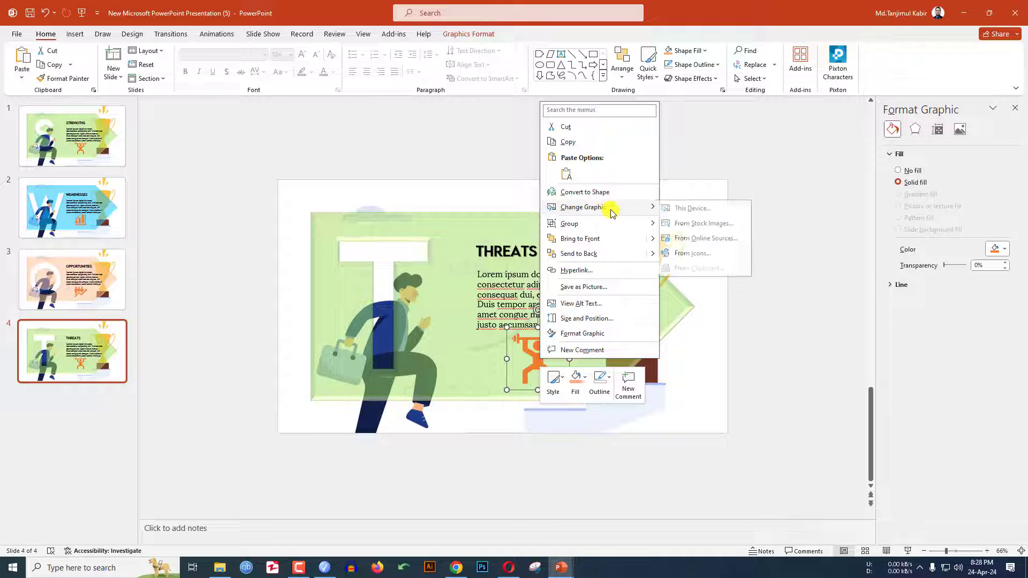
{"action": "left_click", "coordinate": [685, 253]}
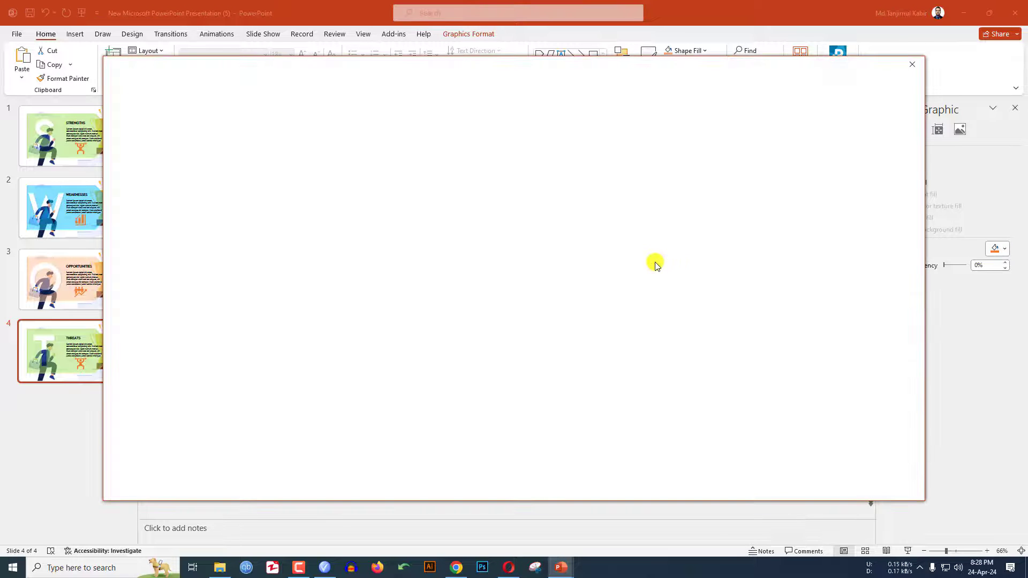
{"action": "left_click", "coordinate": [423, 416]}
{"action": "left_click", "coordinate": [808, 484]}
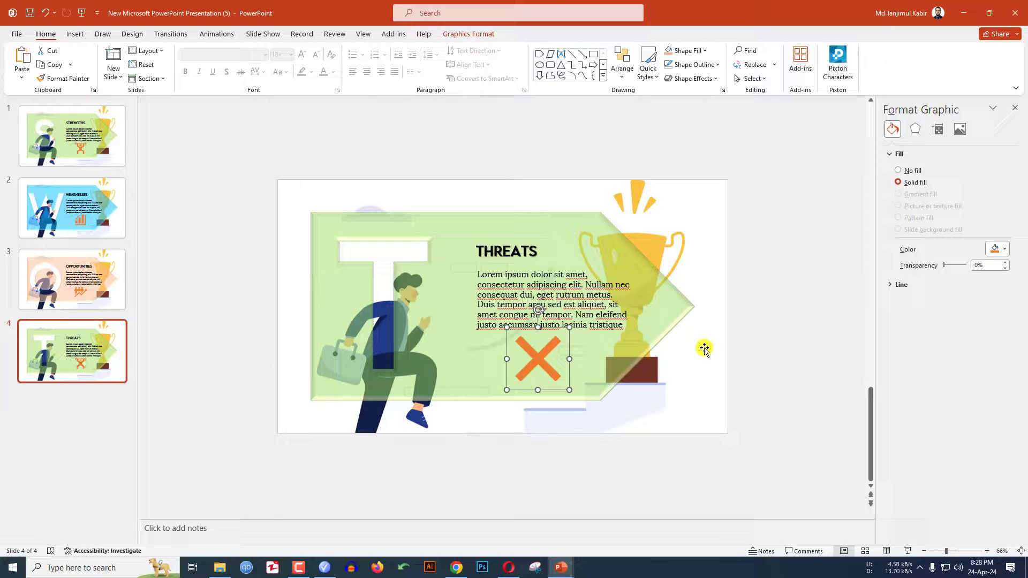
{"action": "left_click", "coordinate": [604, 253]}
- Fill slide 4's large arrow pale light blue, then return to the Weaknesses slide
{"action": "left_click", "coordinate": [639, 273]}
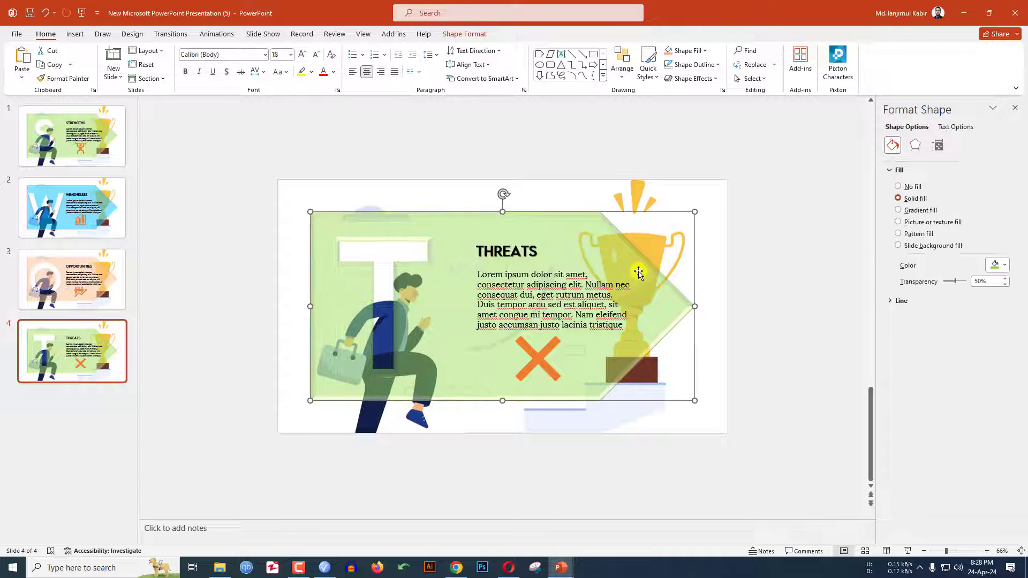
{"action": "left_click", "coordinate": [465, 34]}
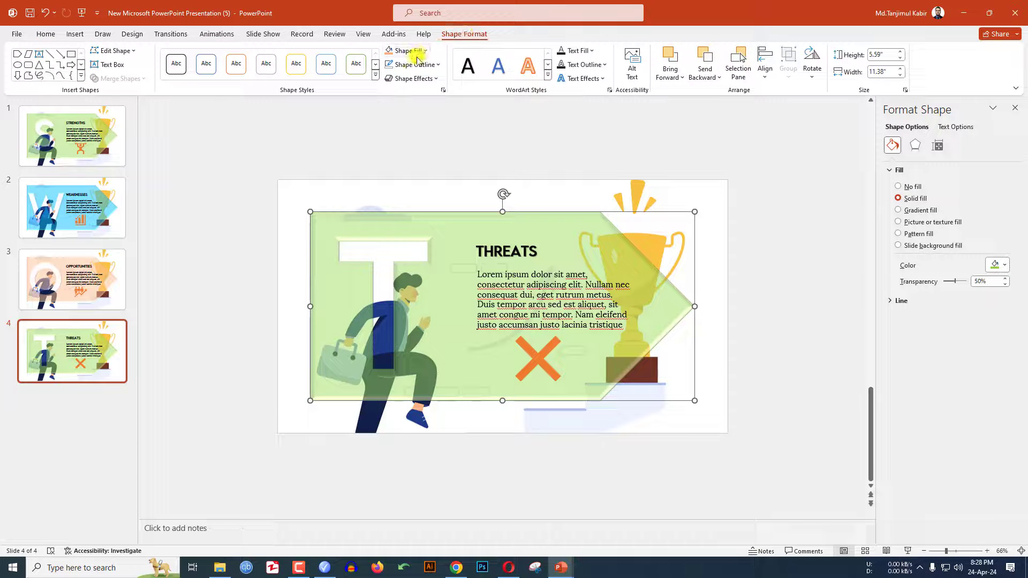
{"action": "left_click", "coordinate": [427, 52]}
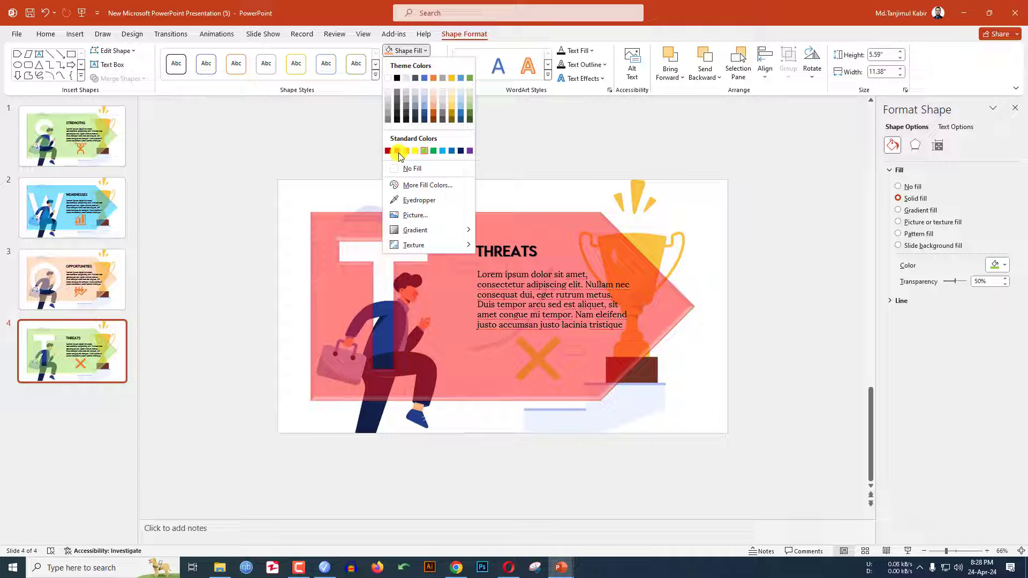
{"action": "left_click", "coordinate": [461, 101]}
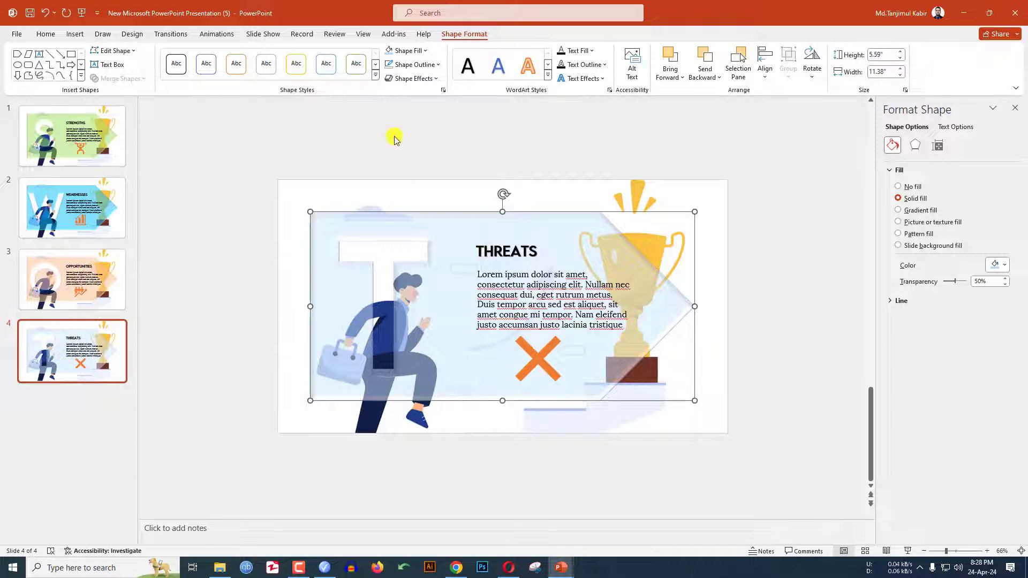
{"action": "left_click", "coordinate": [114, 214]}
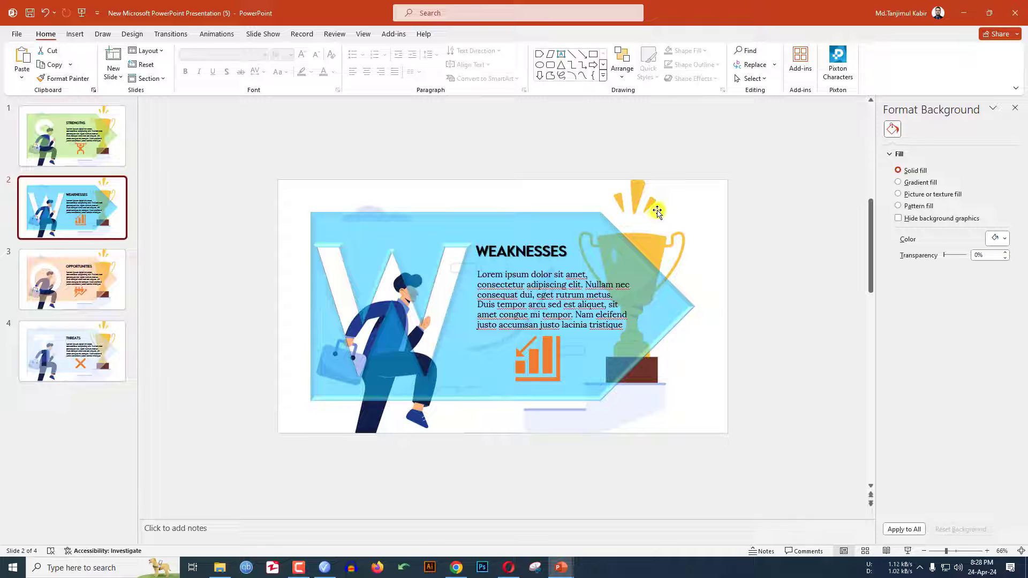
- Swap slide 2's illustration for the Weaknesses picture from this device
{"action": "left_click", "coordinate": [676, 199]}
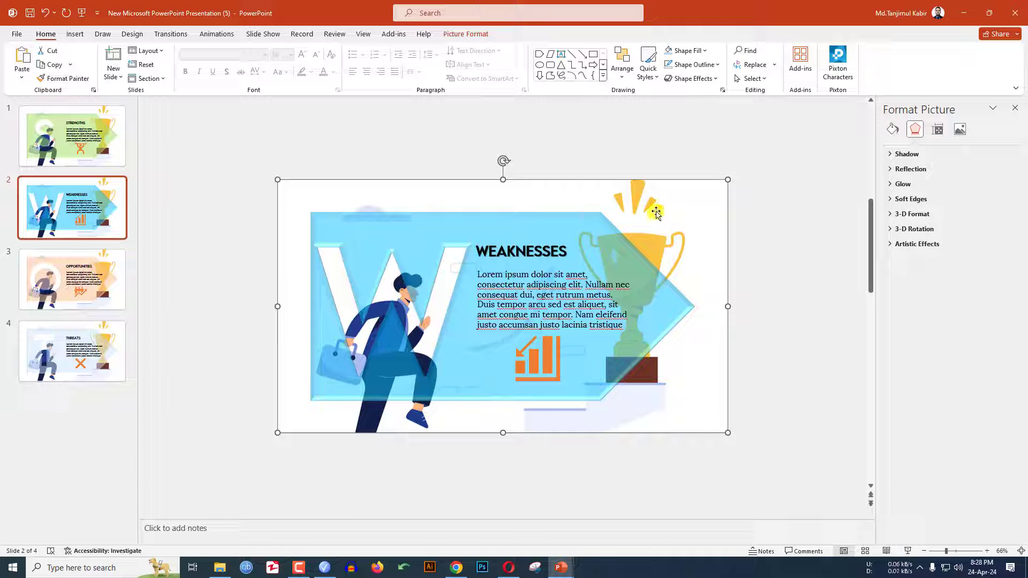
{"action": "right_click", "coordinate": [656, 212]}
{"action": "mouse_move", "coordinate": [770, 305]}
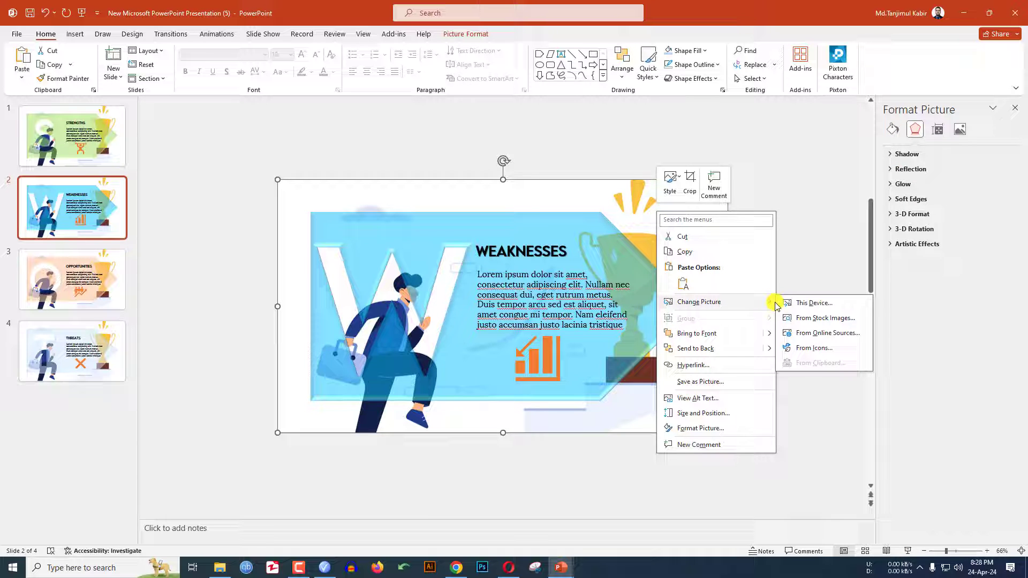
{"action": "left_click", "coordinate": [806, 303]}
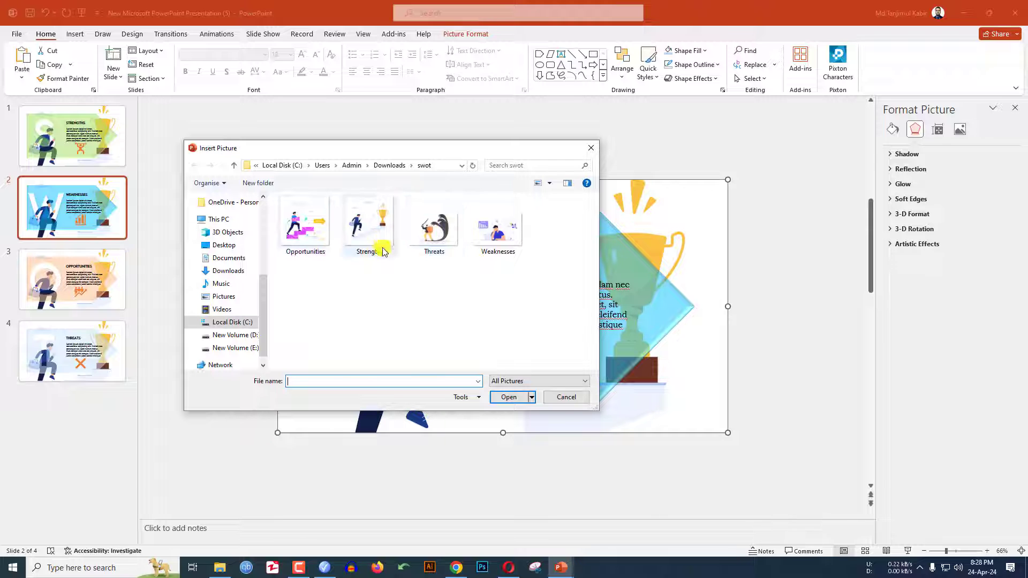
{"action": "left_click", "coordinate": [503, 240]}
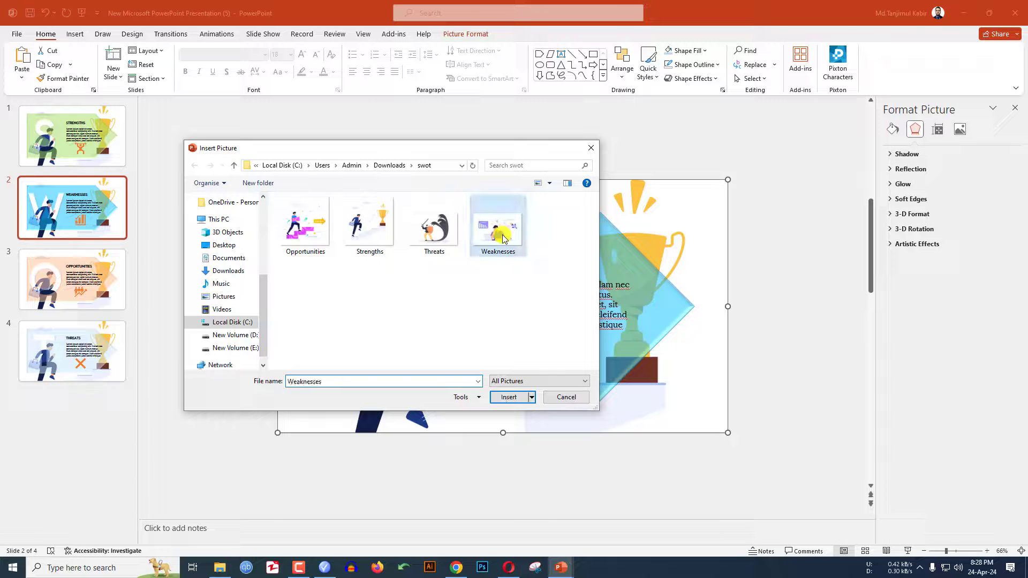
{"action": "left_click", "coordinate": [515, 397]}
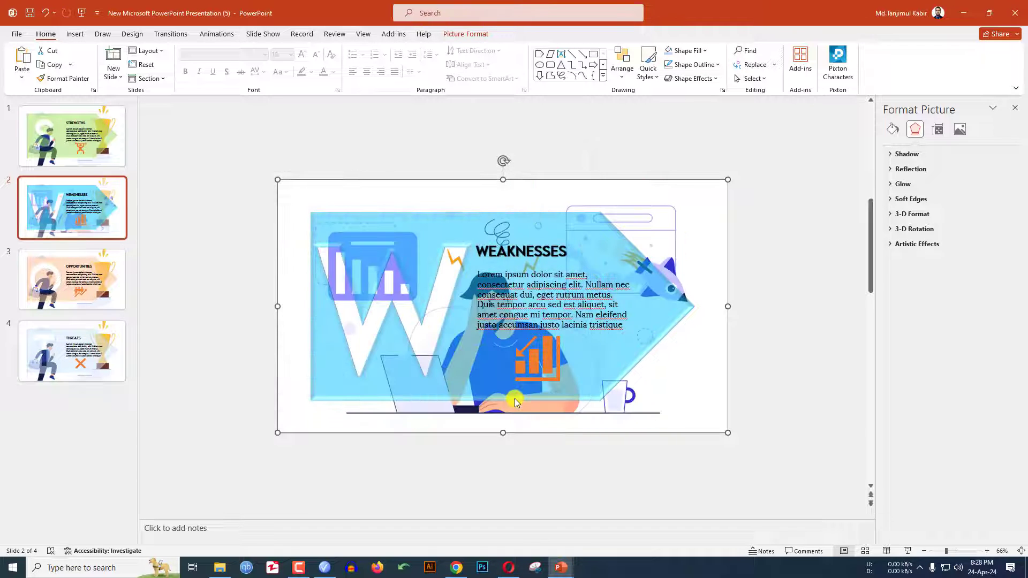
- Swap slide 3's illustration for the Opportunities picture, then move to the Threats slide
{"action": "scroll", "coordinate": [664, 268], "scroll_direction": "down", "scroll_amount": 1}
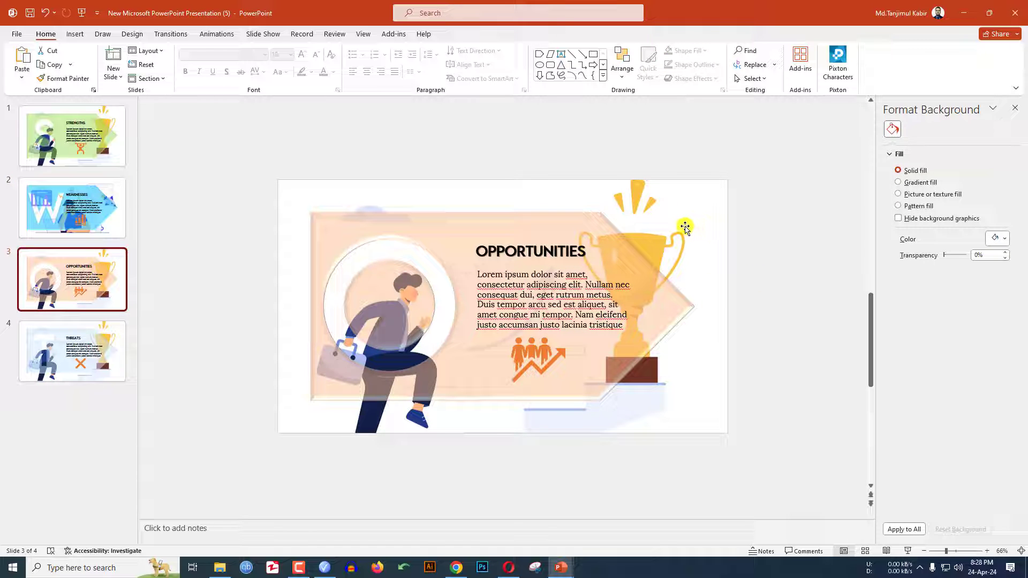
{"action": "left_click", "coordinate": [686, 227]}
{"action": "right_click", "coordinate": [685, 226]}
{"action": "mouse_move", "coordinate": [734, 316]}
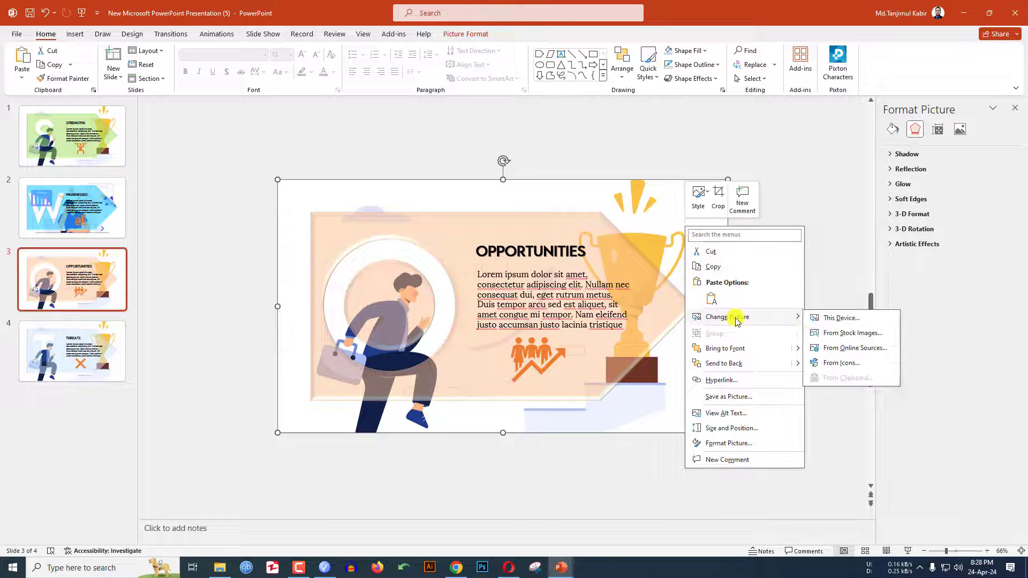
{"action": "left_click", "coordinate": [838, 319]}
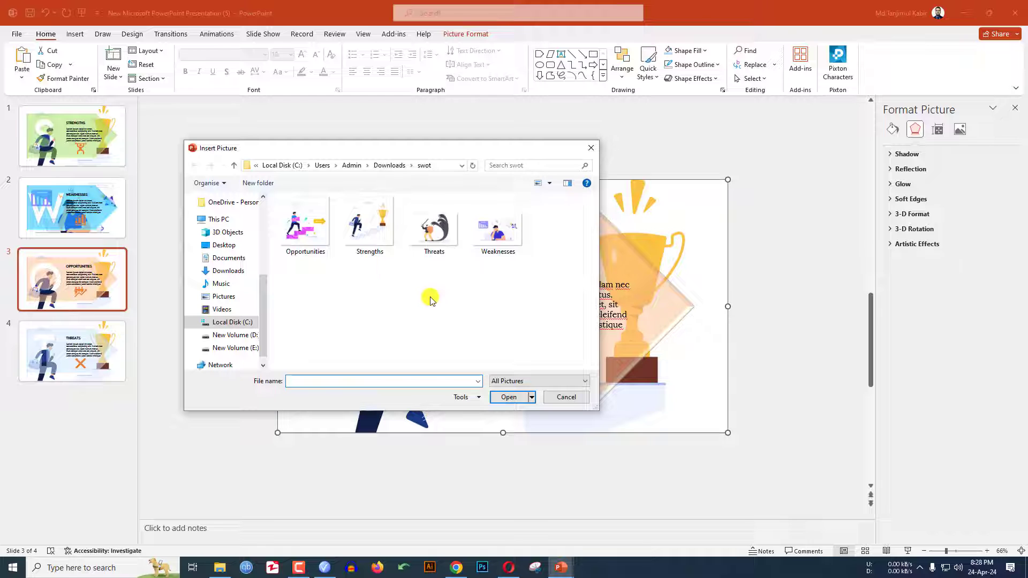
{"action": "left_click", "coordinate": [305, 224]}
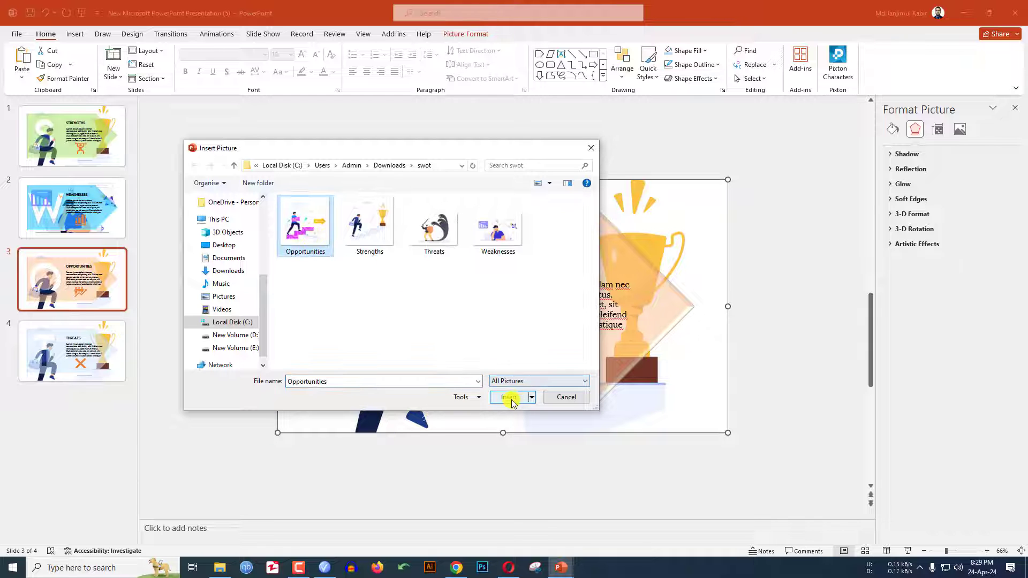
{"action": "left_click", "coordinate": [509, 397]}
{"action": "left_click", "coordinate": [105, 367]}
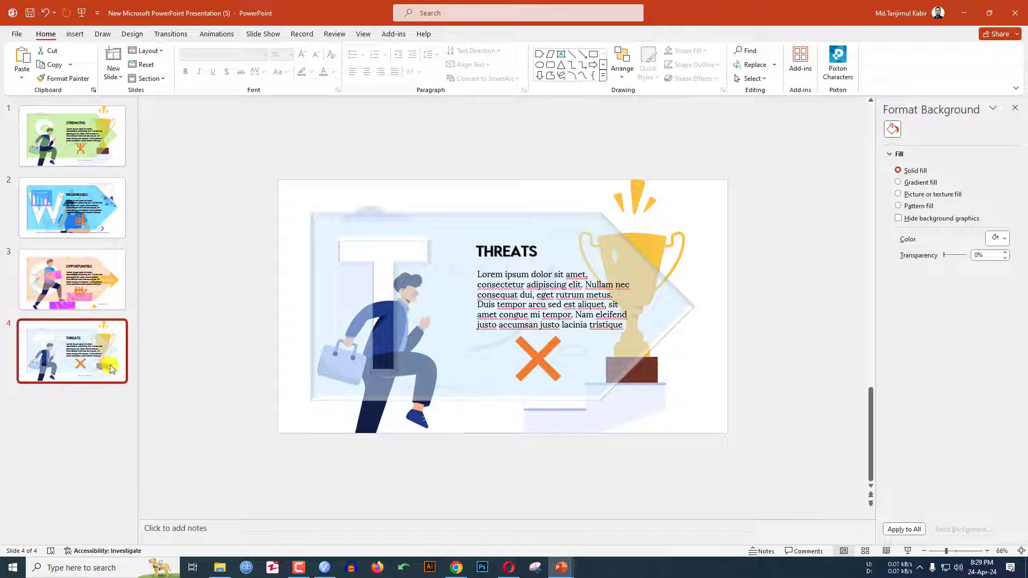
- Change slide 4's picture to the Threats image from the swot folder on this device
{"action": "left_click", "coordinate": [690, 224]}
{"action": "right_click", "coordinate": [689, 224]}
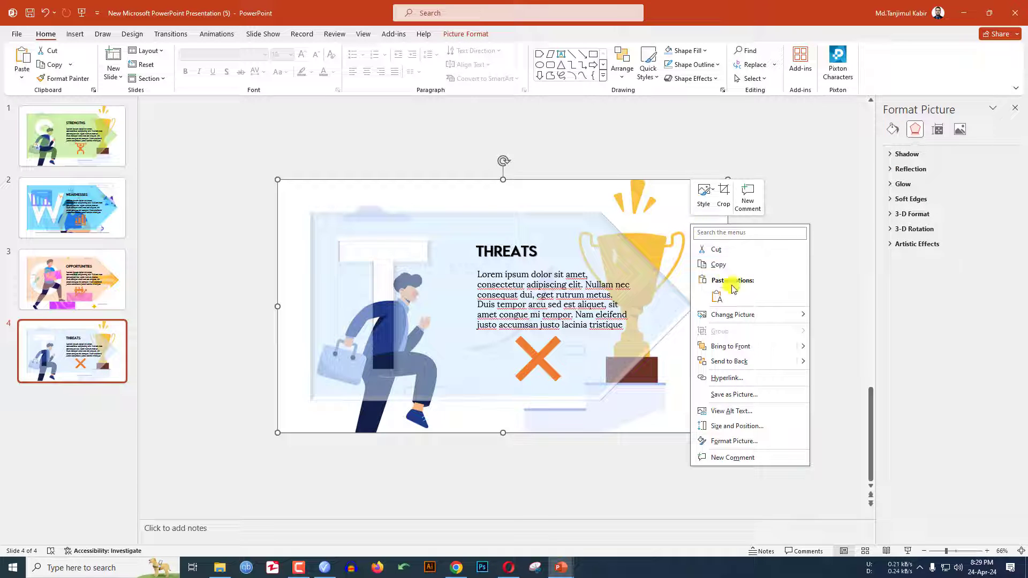
{"action": "mouse_move", "coordinate": [749, 316]}
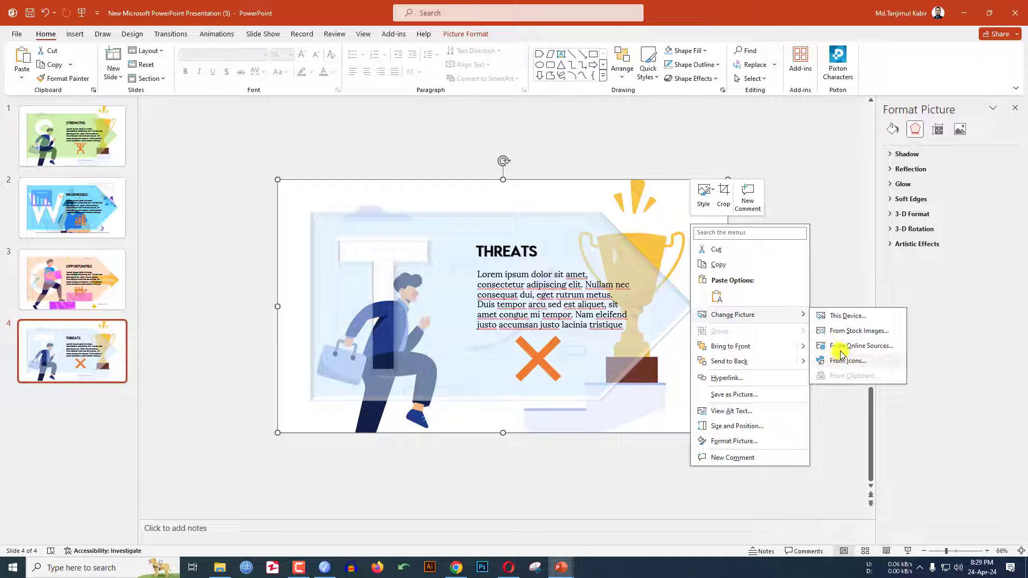
{"action": "left_click", "coordinate": [848, 316]}
{"action": "left_click", "coordinate": [435, 227]}
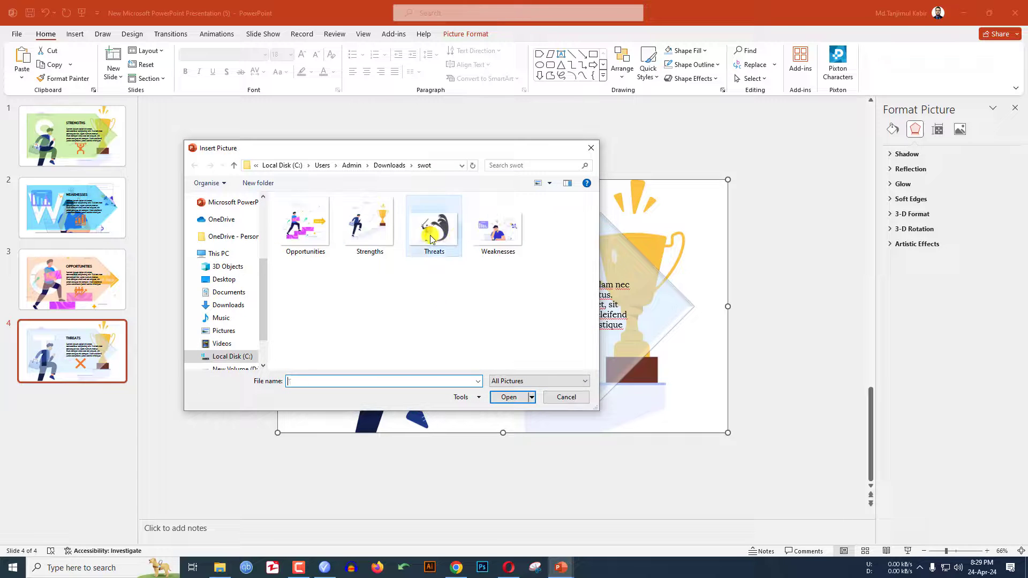
{"action": "left_click", "coordinate": [508, 397]}
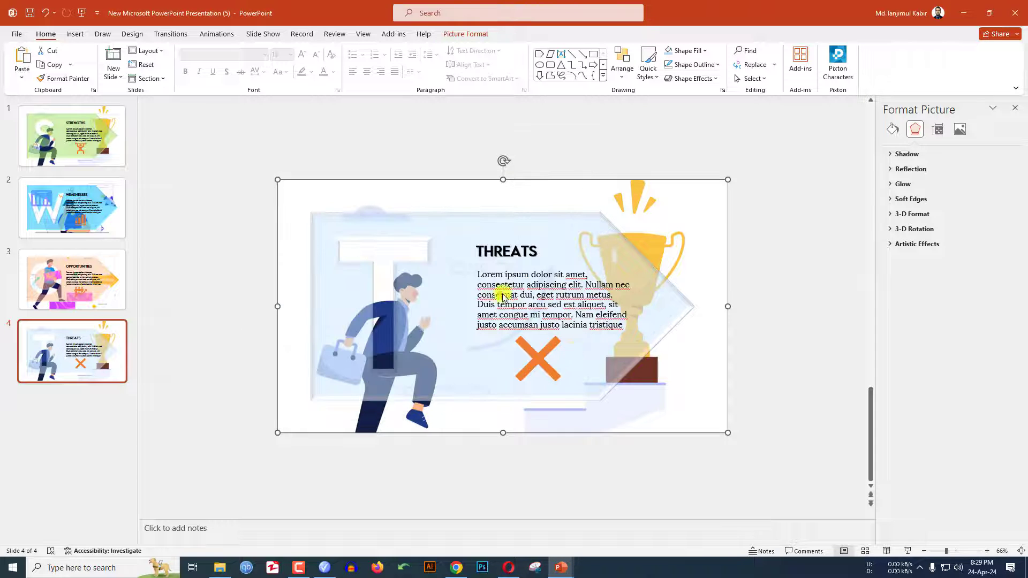